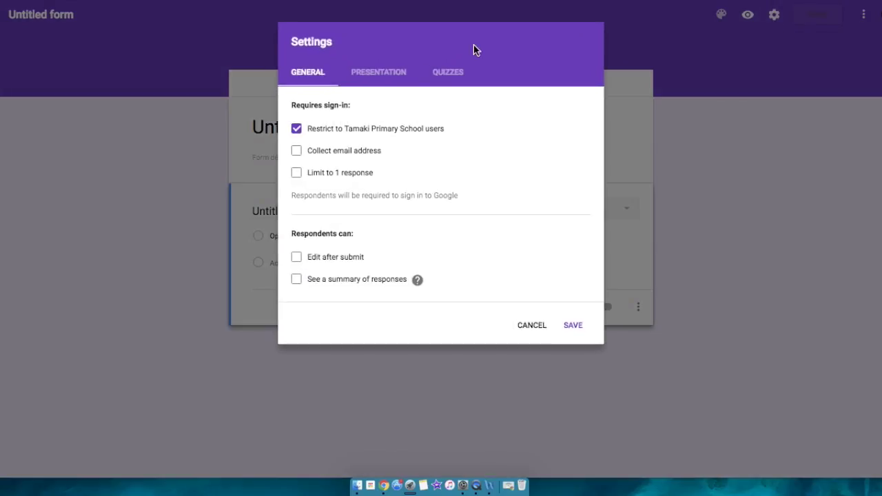
Turn the form into a quiz in its settings and save the change
{"action": "left_click", "coordinate": [443, 78]}
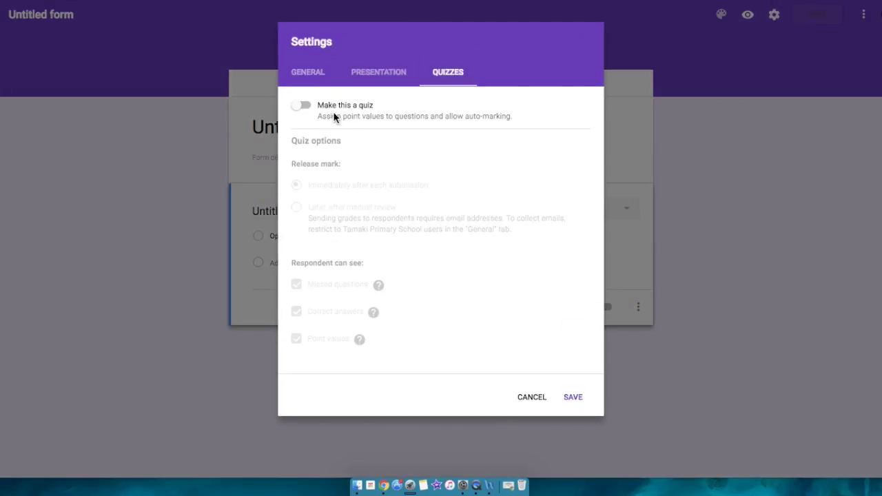
{"action": "left_click", "coordinate": [308, 109]}
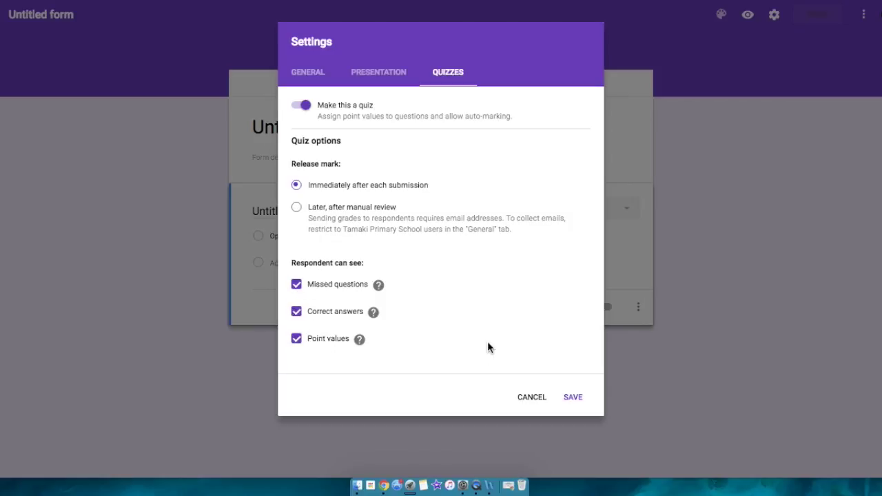
{"action": "left_click", "coordinate": [572, 405]}
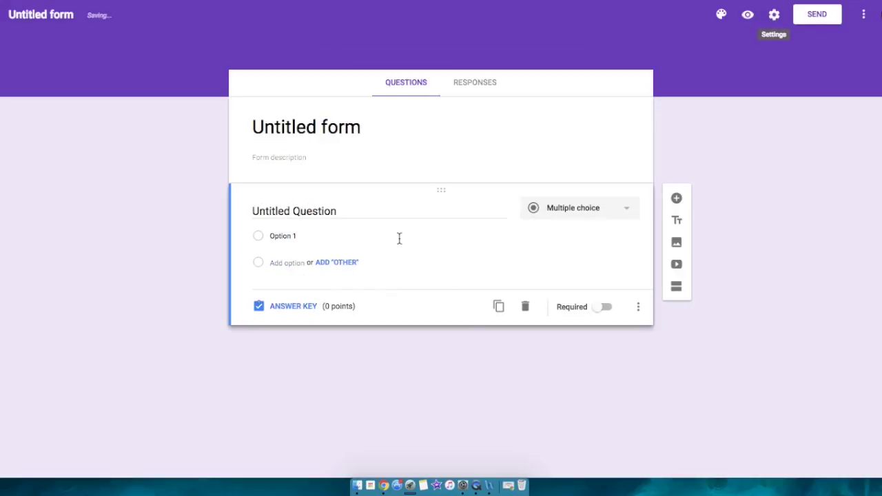
Title the form "Plants quiz!" and describe it as "A quiz to check that you remember what we learnt about in our plants mini-unit!"
{"action": "left_click", "coordinate": [349, 128]}
{"action": "type", "text": "Plants "}
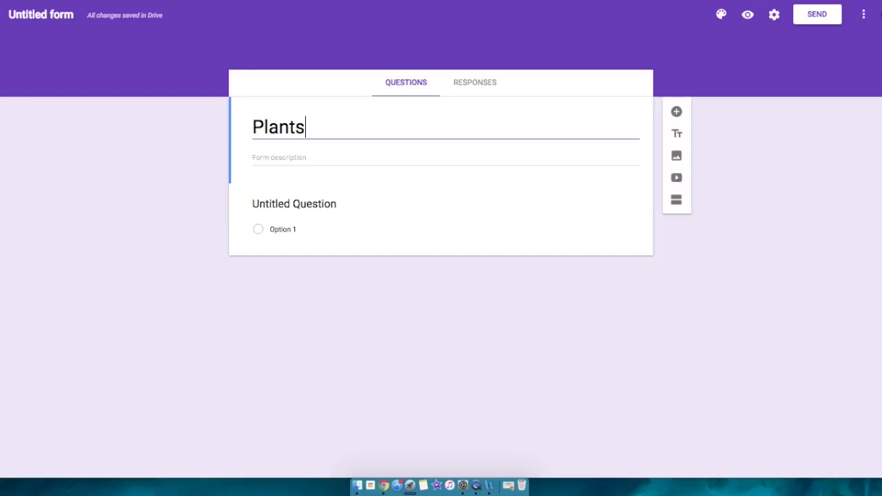
{"action": "type", "text": "quiz!"}
{"action": "left_click", "coordinate": [311, 158]}
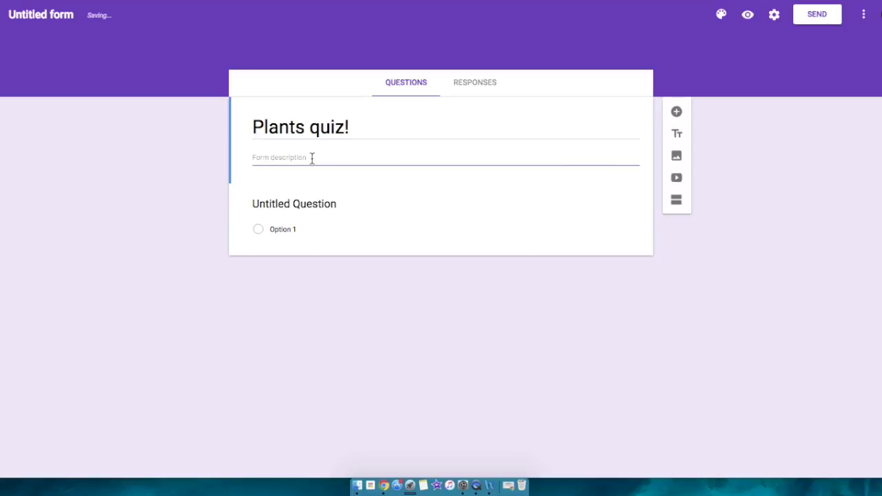
{"action": "type", "text": "A quiz to check "}
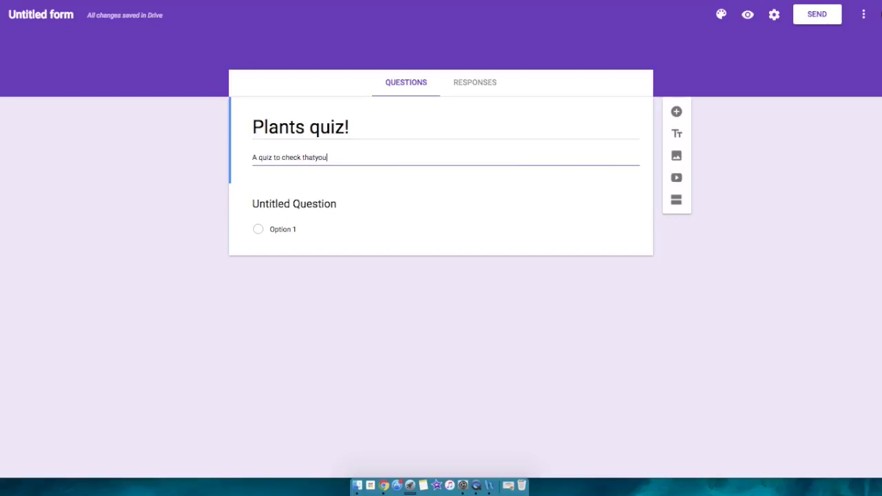
{"action": "type", "text": "that you remember what we learnt about in our plants mini-unit!"}
Set the first question to "What do plants need to survive?" and choose Multiple choice as its type
{"action": "left_click", "coordinate": [341, 211]}
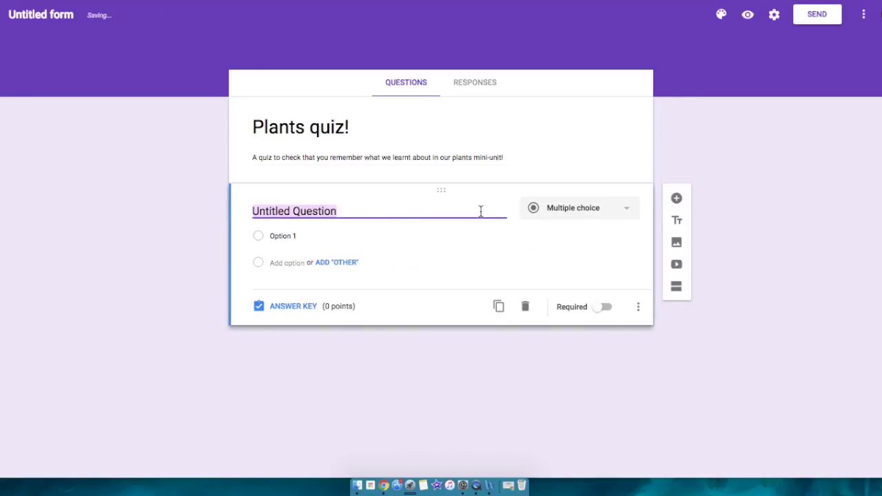
{"action": "type", "text": "What thr"}
{"action": "key", "text": "BackSpace"}
{"action": "key", "text": "BackSpace"}
{"action": "key", "text": "BackSpace"}
{"action": "type", "text": "do plants need to survive?"}
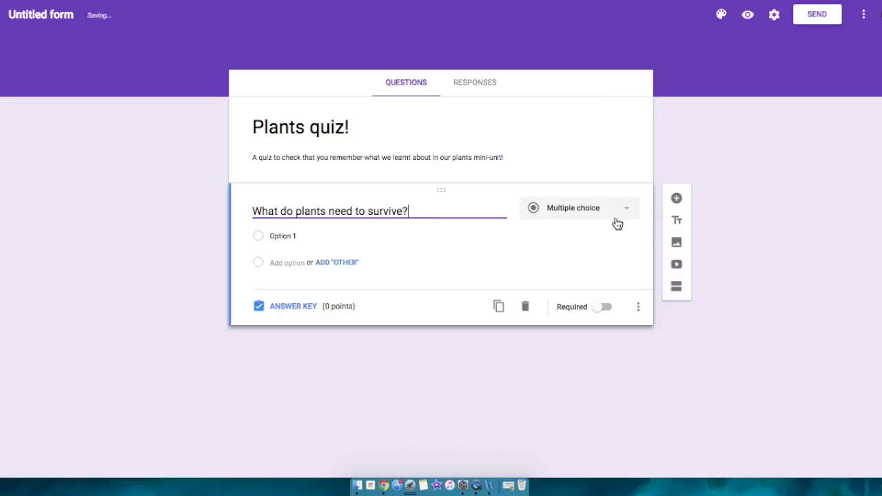
{"action": "left_click", "coordinate": [620, 211]}
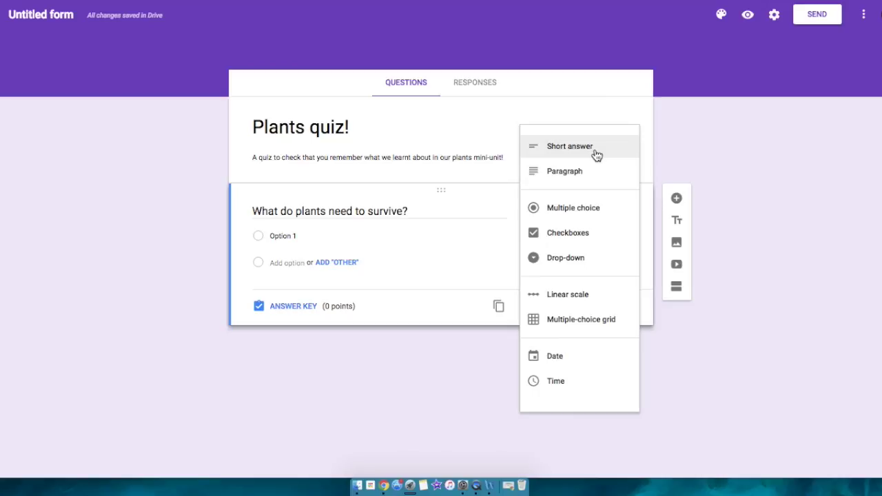
{"action": "left_click", "coordinate": [609, 214]}
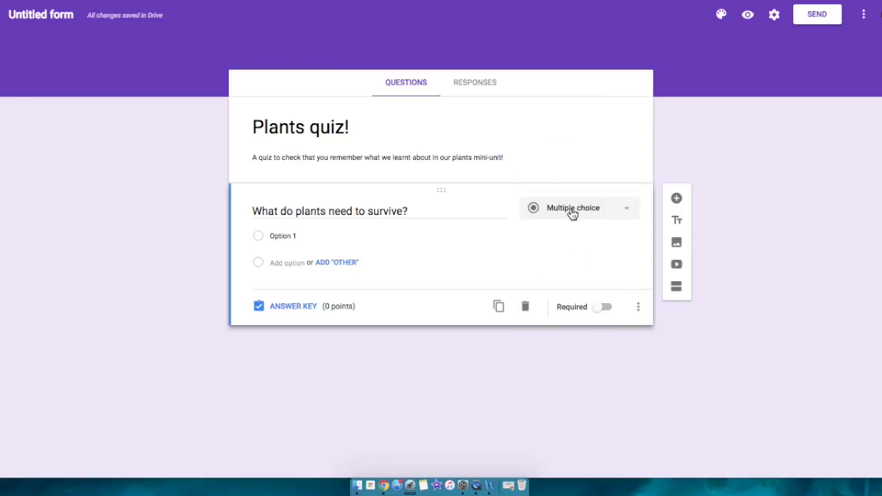
Give the question the answer options Soil, Sunlight, Love, "A garden to live in", "A pot plant to live in!" and Water
{"action": "left_click", "coordinate": [301, 237]}
{"action": "type", "text": "Soil"}
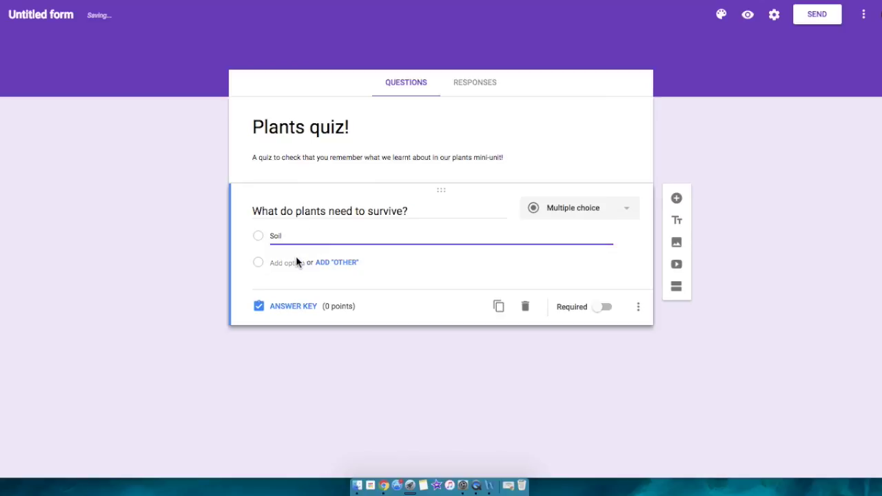
{"action": "left_click", "coordinate": [295, 259]}
{"action": "type", "text": "Sunlight"}
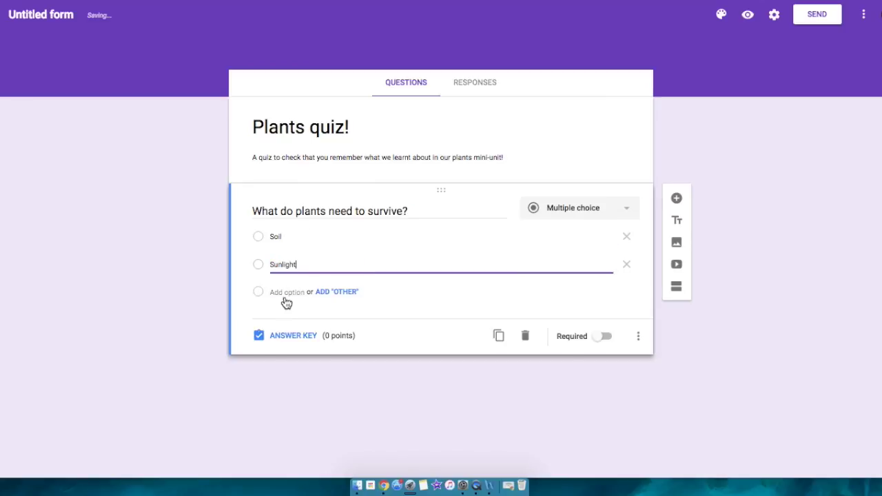
{"action": "left_click", "coordinate": [287, 295]}
{"action": "type", "text": "Love"}
{"action": "left_click", "coordinate": [292, 321]}
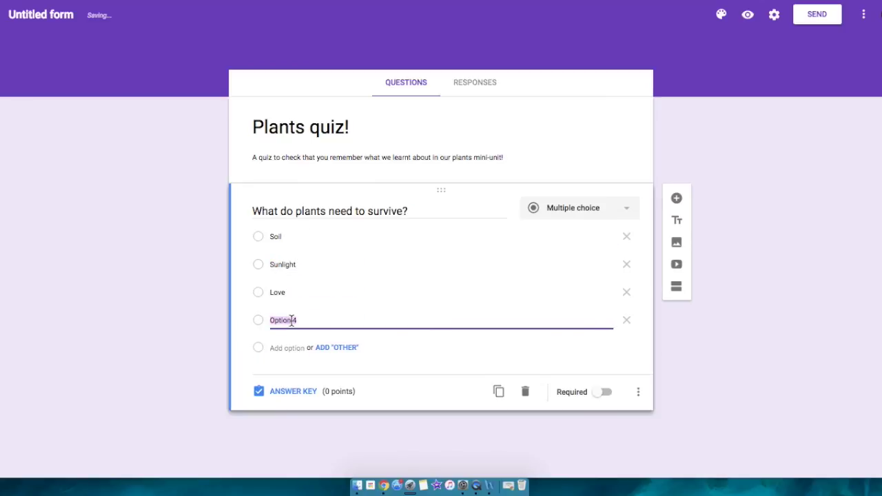
{"action": "type", "text": "A garden to live in"}
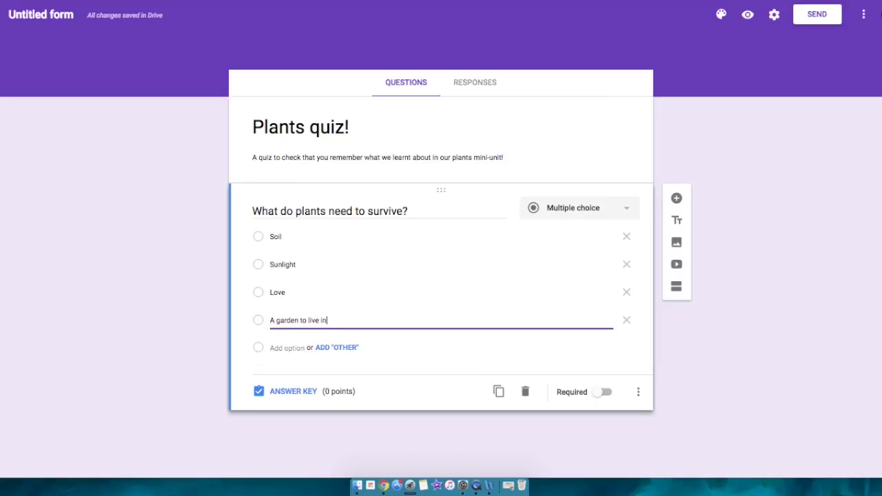
{"action": "key", "text": "Return"}
{"action": "type", "text": "A pot plant to live in!"}
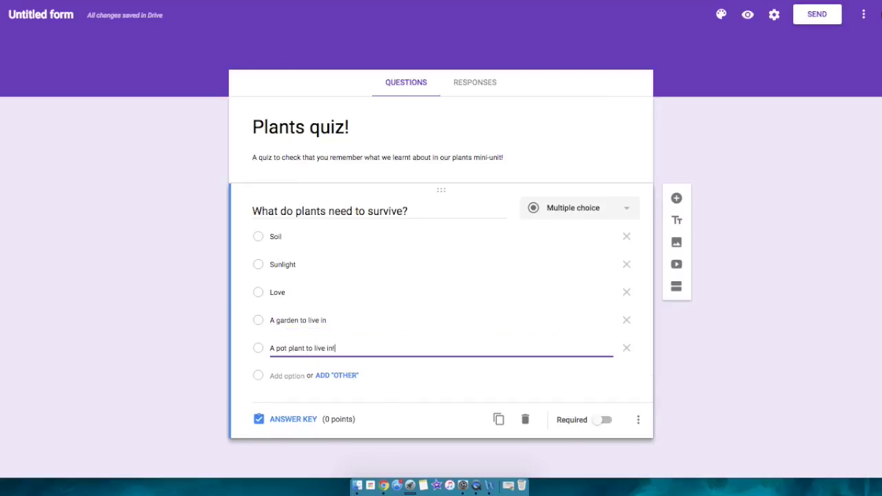
{"action": "left_click", "coordinate": [288, 377]}
{"action": "type", "text": "Water"}
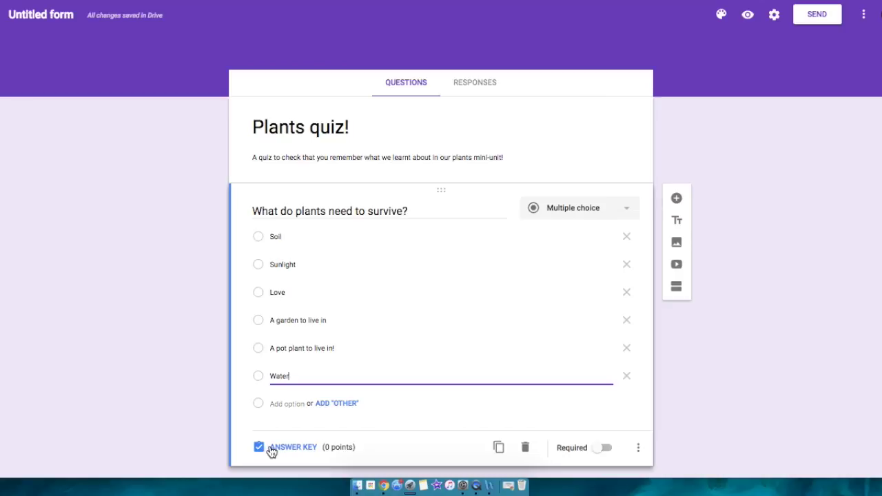
Mark Soil, Sunlight and Water as correct in the answer key, and open the answer feedback for editing
{"action": "left_click", "coordinate": [317, 449]}
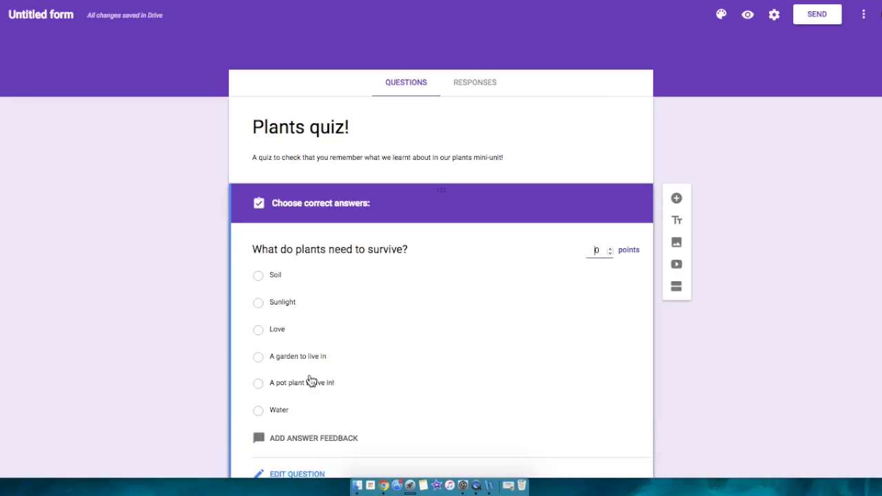
{"action": "left_click", "coordinate": [259, 275]}
{"action": "left_click", "coordinate": [259, 303]}
{"action": "left_click", "coordinate": [258, 411]}
{"action": "scroll", "coordinate": [199, 380], "scroll_direction": "down", "scroll_amount": 1}
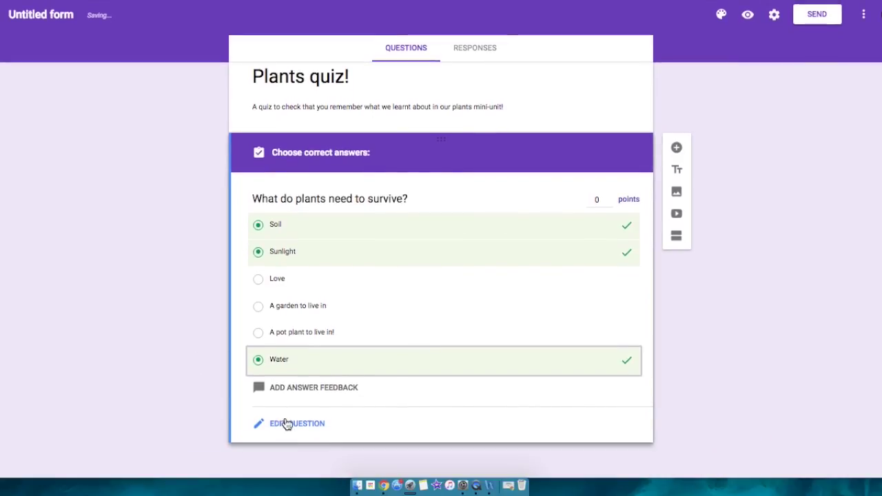
{"action": "left_click", "coordinate": [308, 387]}
{"action": "left_click", "coordinate": [336, 113]}
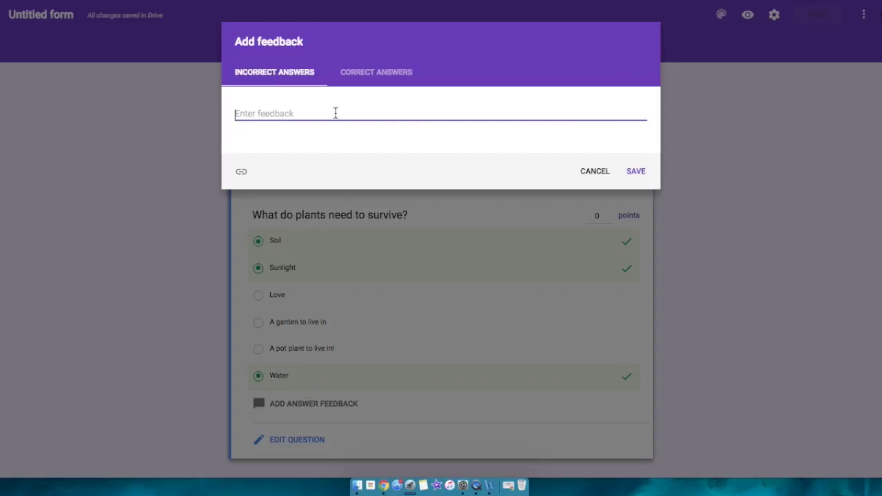
{"action": "left_click", "coordinate": [366, 72]}
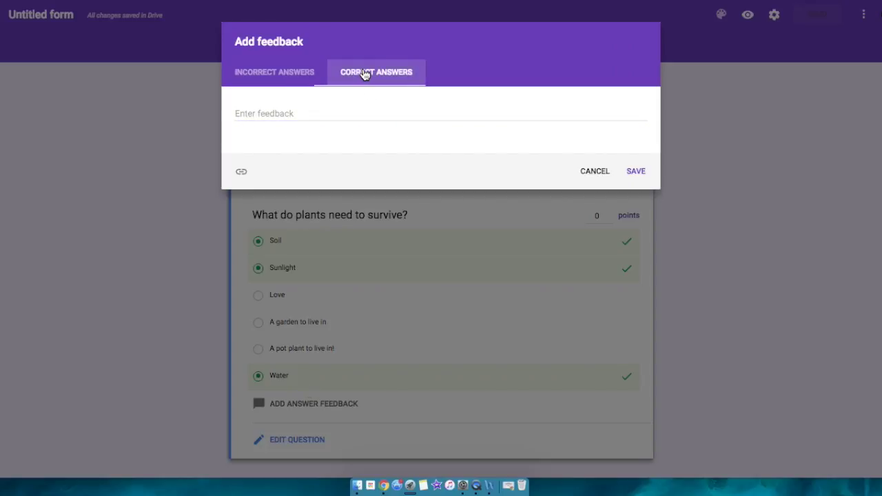
{"action": "left_click", "coordinate": [290, 113]}
{"action": "type", "text": "Good job!"}
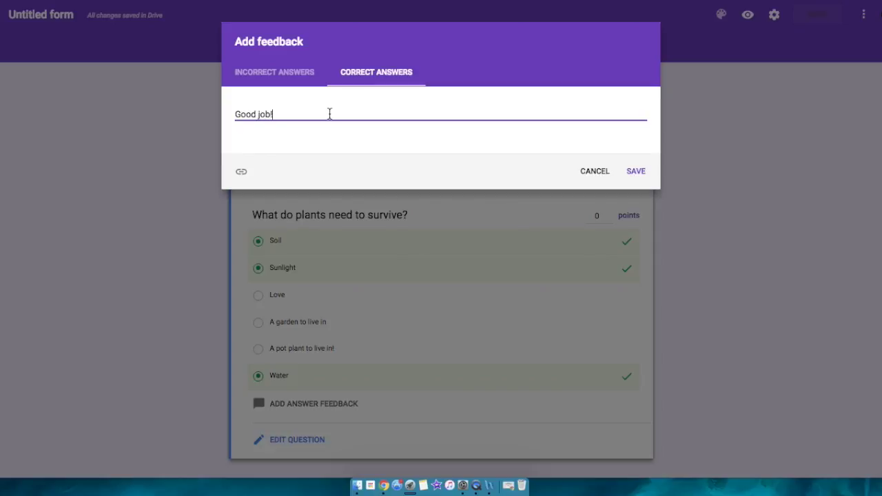
{"action": "left_click_drag", "start_coordinate": [330, 114], "coordinate": [203, 111]}
{"action": "key", "text": "BackSpace"}
{"action": "left_click", "coordinate": [294, 73]}
Save the incorrect-answer feedback "Have a look in your plants lapbook to remind you what the answer is!"
{"action": "left_click", "coordinate": [431, 111]}
{"action": "type", "text": "Have a look in your"}
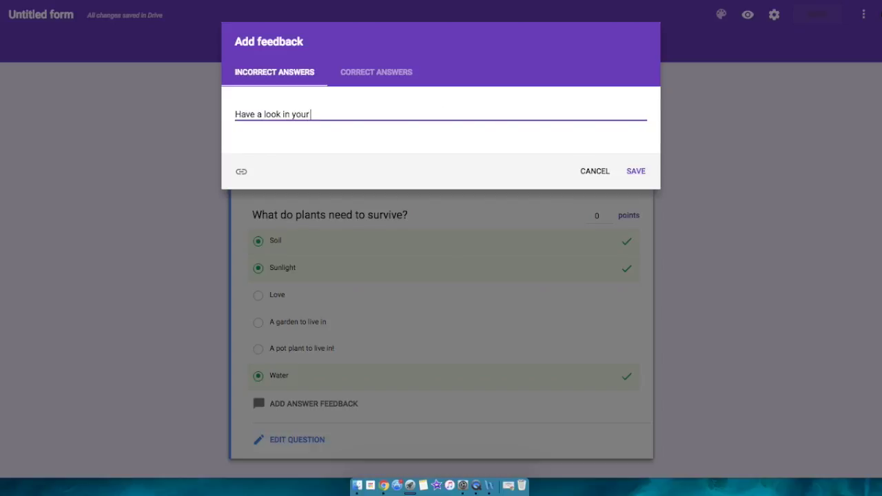
{"action": "type", "text": " plants lapbook to remind you "}
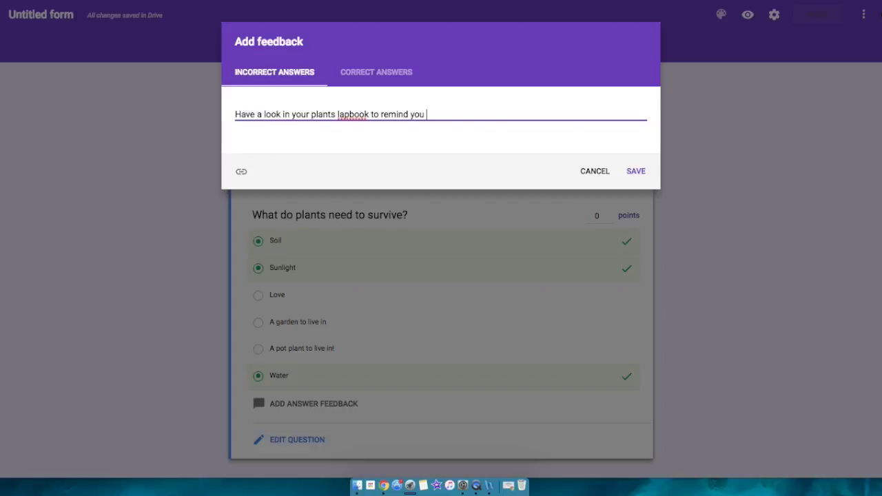
{"action": "type", "text": "what the answer is!"}
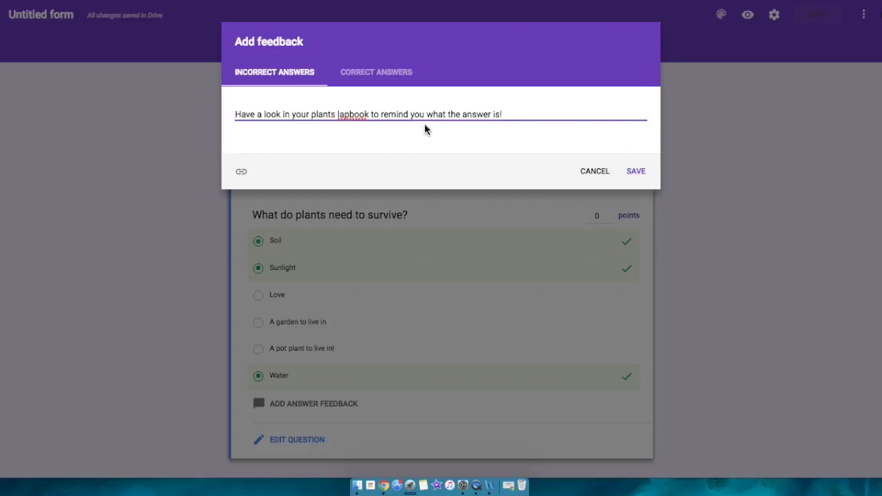
{"action": "left_click", "coordinate": [641, 171]}
Add a second question reading "Describe the different parts of a seed"
{"action": "scroll", "coordinate": [700, 245], "scroll_direction": "down", "scroll_amount": 1}
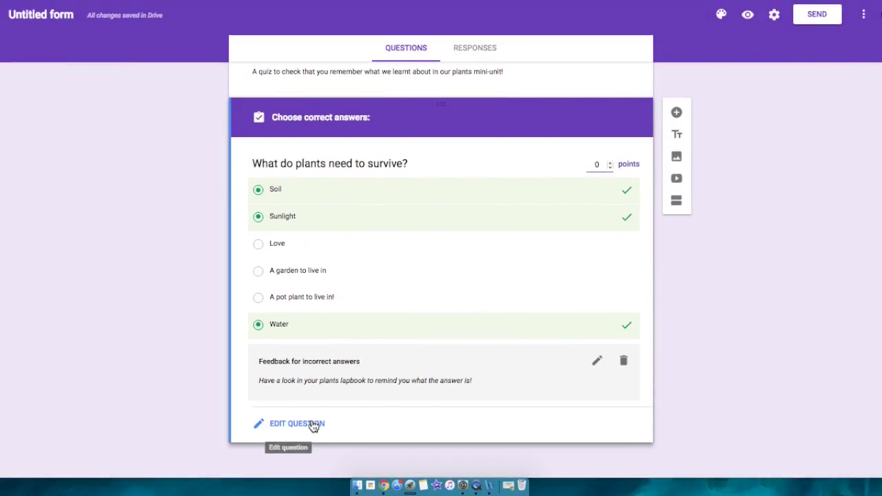
{"action": "left_click", "coordinate": [677, 114]}
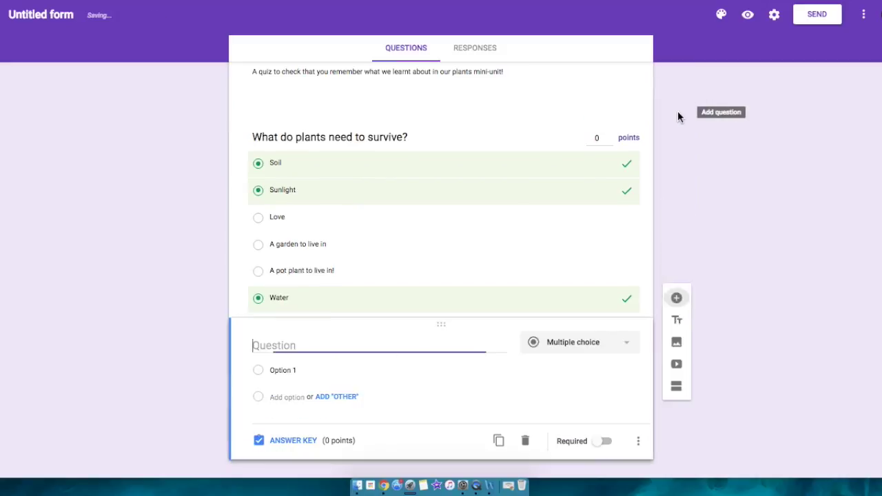
{"action": "scroll", "coordinate": [412, 343], "scroll_direction": "up", "scroll_amount": 2}
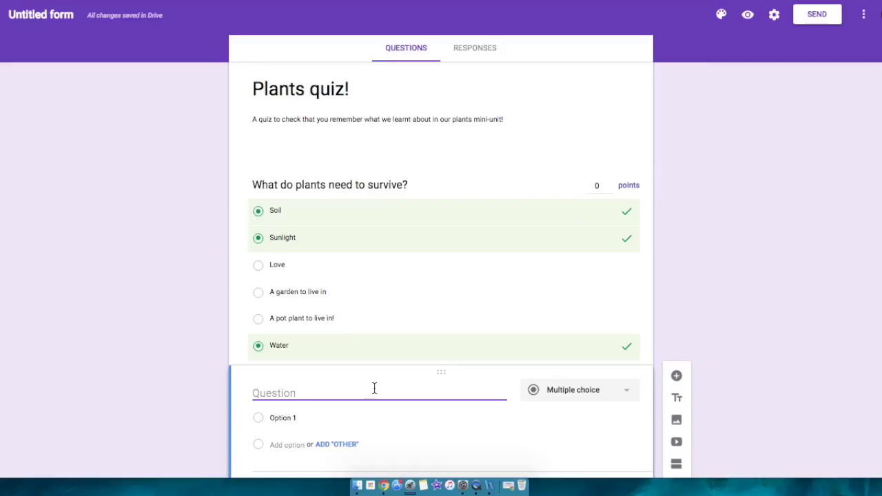
{"action": "scroll", "coordinate": [374, 388], "scroll_direction": "down", "scroll_amount": 1}
{"action": "scroll", "coordinate": [374, 388], "scroll_direction": "down", "scroll_amount": 2}
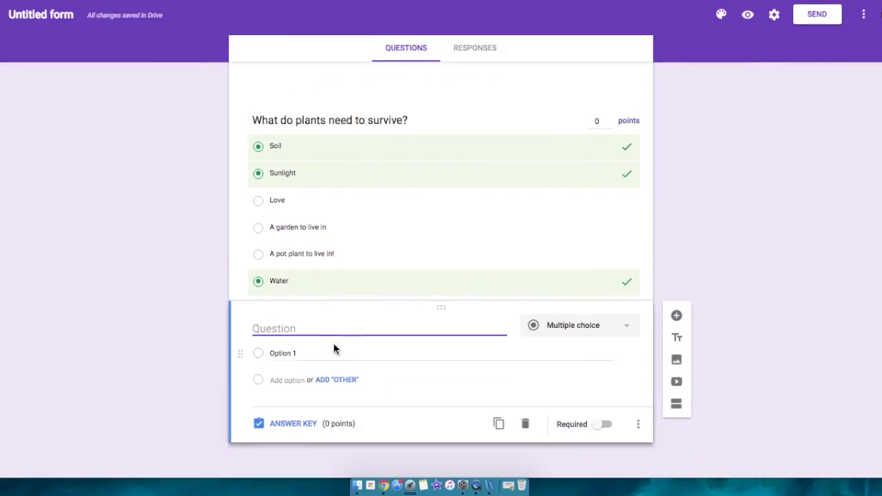
{"action": "type", "text": "What"}
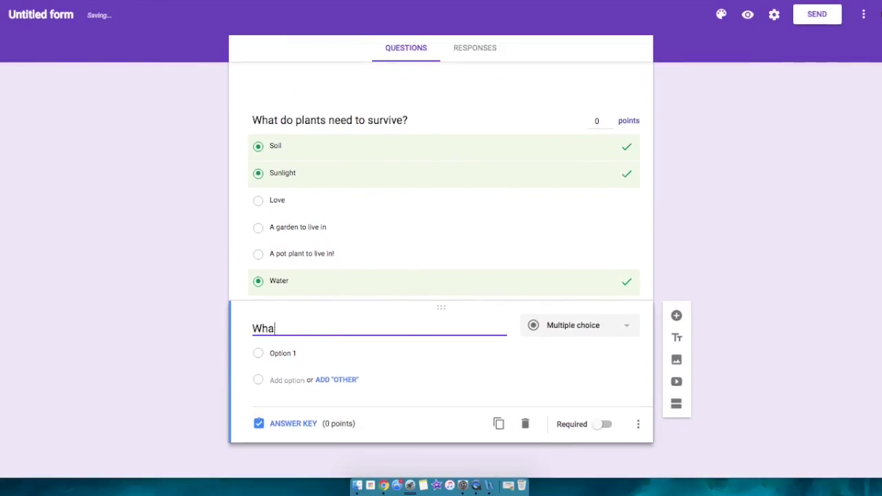
{"action": "key", "text": "BackSpace"}
{"action": "key", "text": "BackSpace"}
{"action": "key", "text": "BackSpace"}
{"action": "key", "text": "BackSpace"}
{"action": "type", "text": "Desc"}
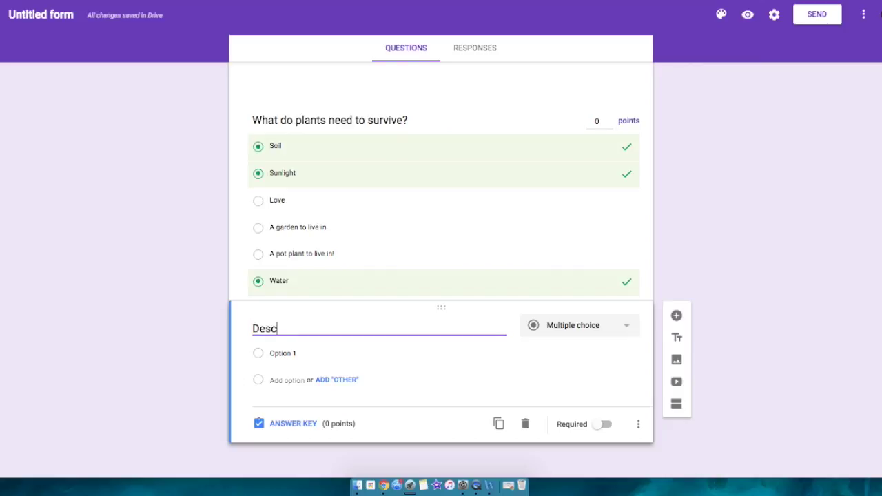
{"action": "type", "text": "ribe the different parts of a seed"}
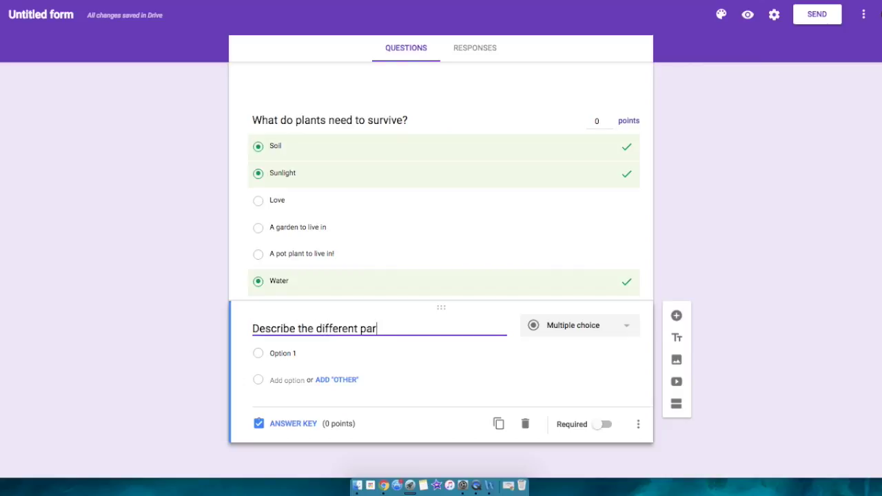
Change the seed question's type to Short answer and make it required
{"action": "left_click", "coordinate": [572, 330]}
{"action": "left_click", "coordinate": [564, 266]}
{"action": "left_click", "coordinate": [606, 423]}
Reopen the question "What do plants need to survive?" for editing and make it required
{"action": "left_click", "coordinate": [595, 310]}
{"action": "scroll", "coordinate": [597, 154], "scroll_direction": "down", "scroll_amount": 2}
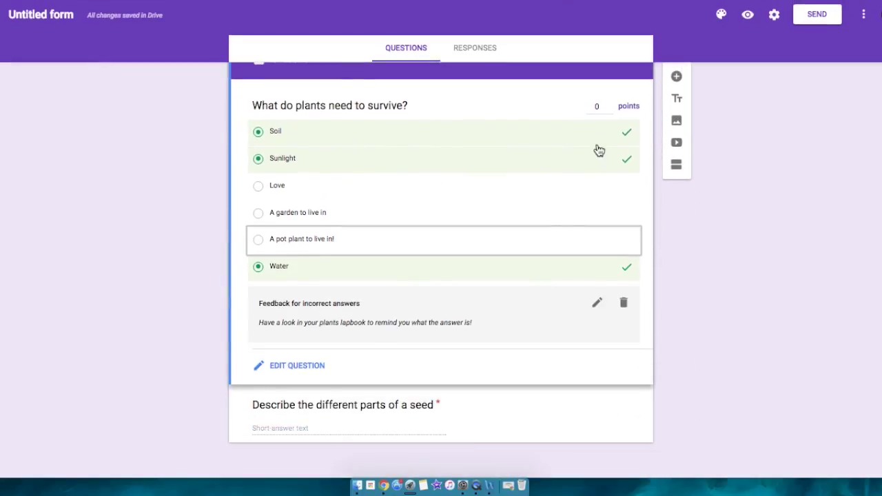
{"action": "scroll", "coordinate": [599, 97], "scroll_direction": "up", "scroll_amount": 2}
{"action": "left_click", "coordinate": [297, 428]}
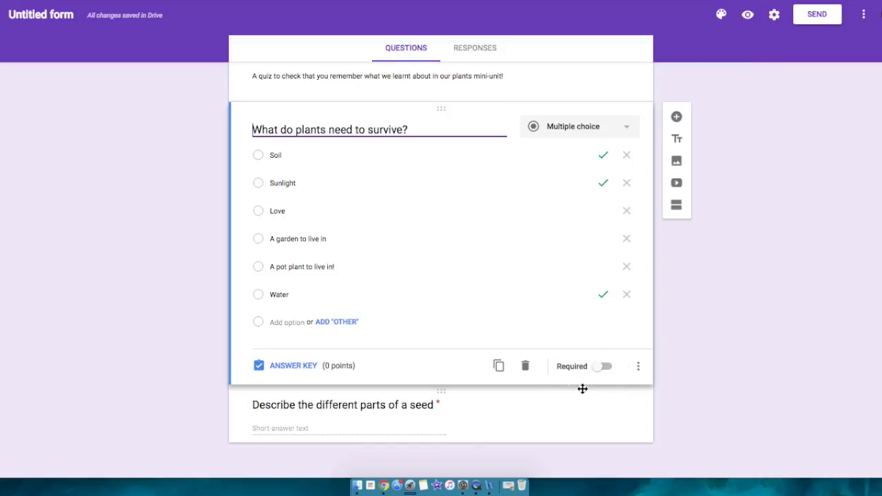
{"action": "left_click", "coordinate": [609, 369]}
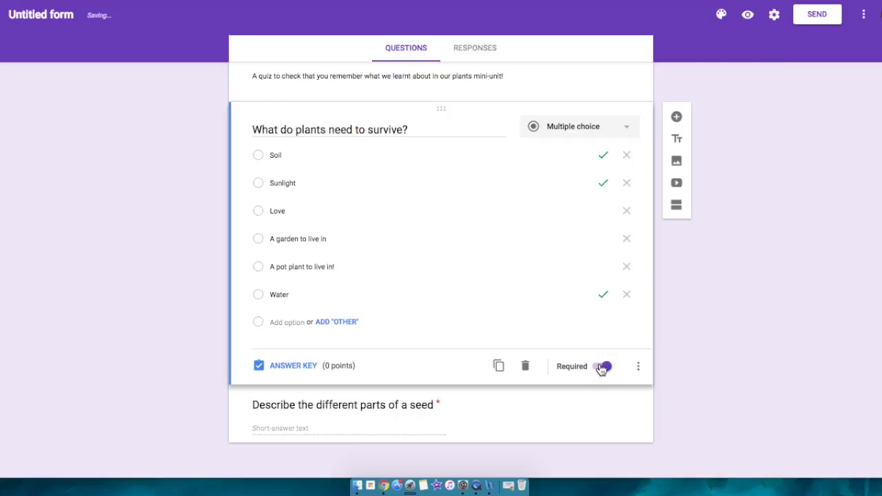
{"action": "left_click", "coordinate": [558, 412]}
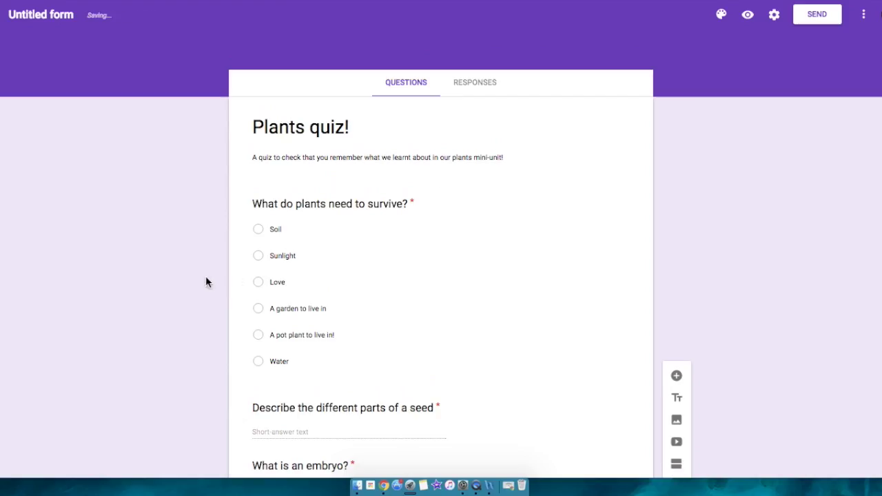
Start sending the form by email, with the Room 6 class group's 2016 address as the recipient
{"action": "scroll", "coordinate": [199, 275], "scroll_direction": "down", "scroll_amount": 6}
{"action": "scroll", "coordinate": [199, 276], "scroll_direction": "up", "scroll_amount": 2}
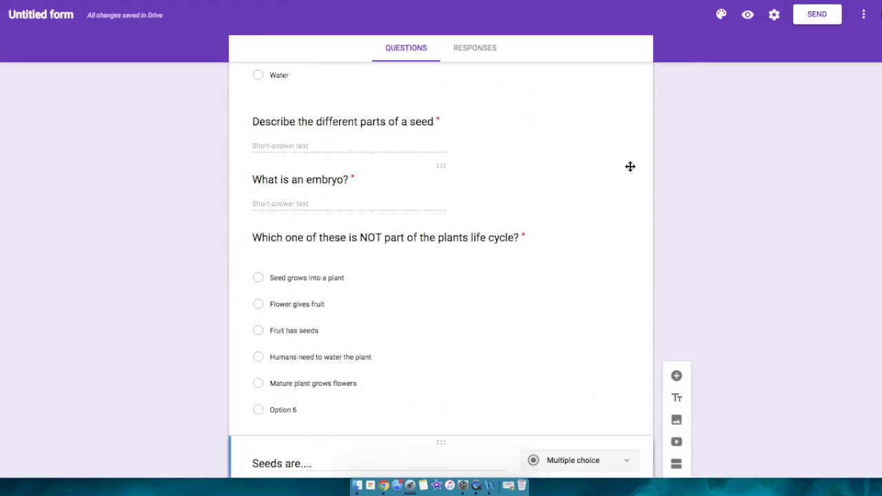
{"action": "scroll", "coordinate": [776, 117], "scroll_direction": "up", "scroll_amount": 5}
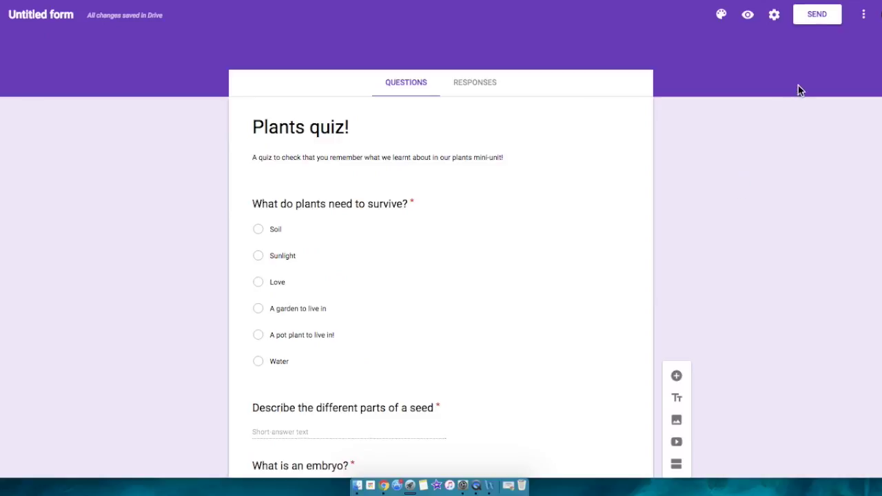
{"action": "left_click", "coordinate": [807, 21]}
{"action": "left_click", "coordinate": [319, 165]}
{"action": "type", "text": "room6"}
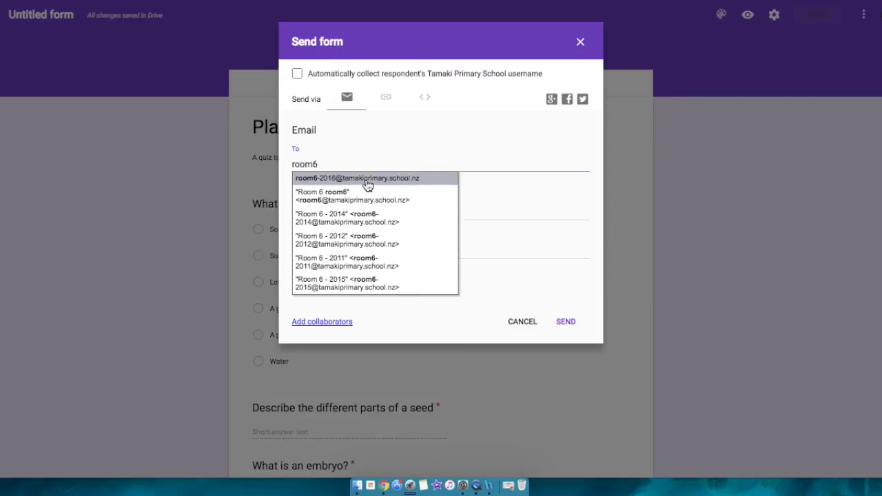
{"action": "left_click", "coordinate": [368, 179]}
Enter the email subject "Plants quiz!" and the message "Hi Room 6, here is a quiz about plants. Give it a go!"
{"action": "left_click", "coordinate": [340, 211]}
{"action": "type", "text": "Plants quiz!"}
{"action": "key", "text": "Tab"}
{"action": "type", "text": "Hi"}
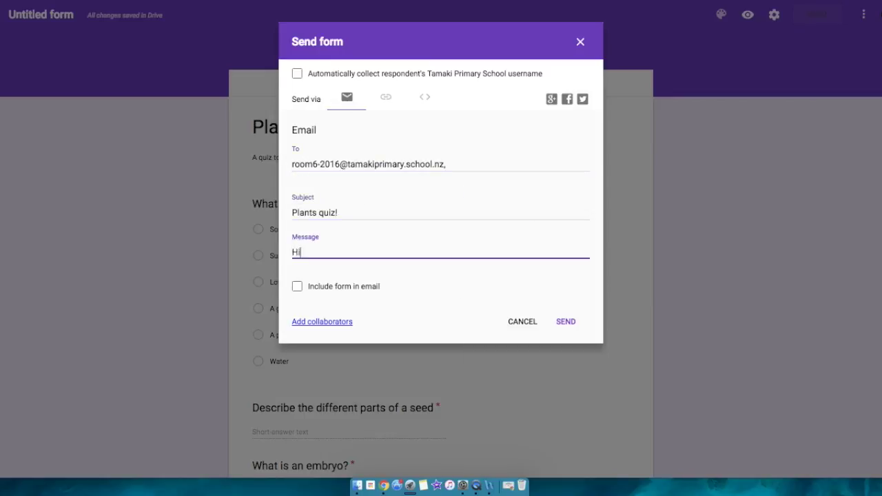
{"action": "type", "text": " Room 6, here is a quiz about plants"}
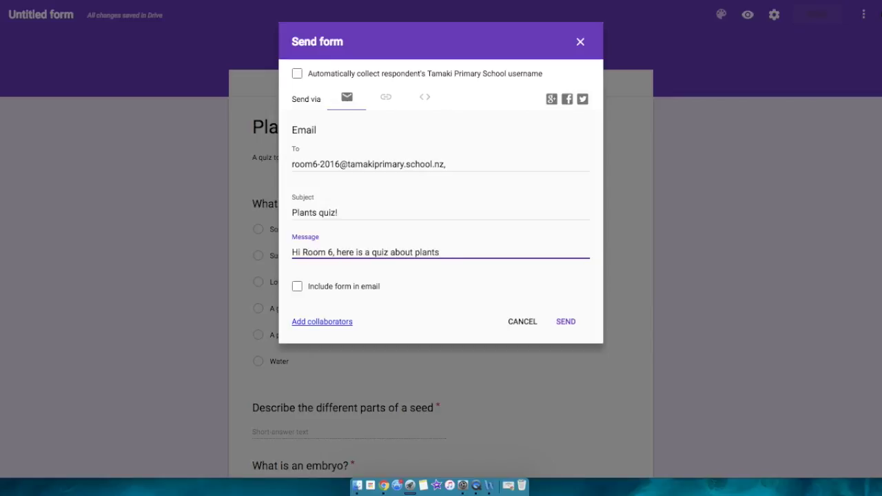
{"action": "type", "text": ". Give it a go!"}
Check the option to include the form in the email, and look over the link and HTML embed sending methods
{"action": "left_click", "coordinate": [297, 287]}
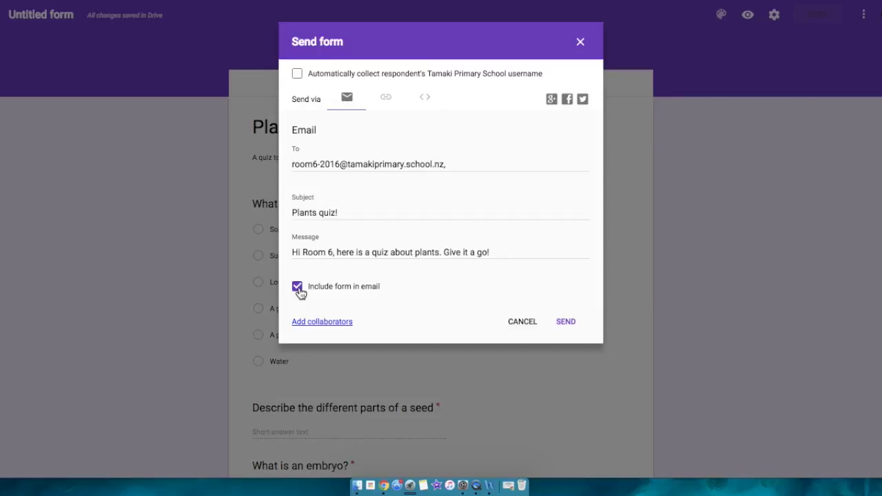
{"action": "left_click", "coordinate": [297, 287]}
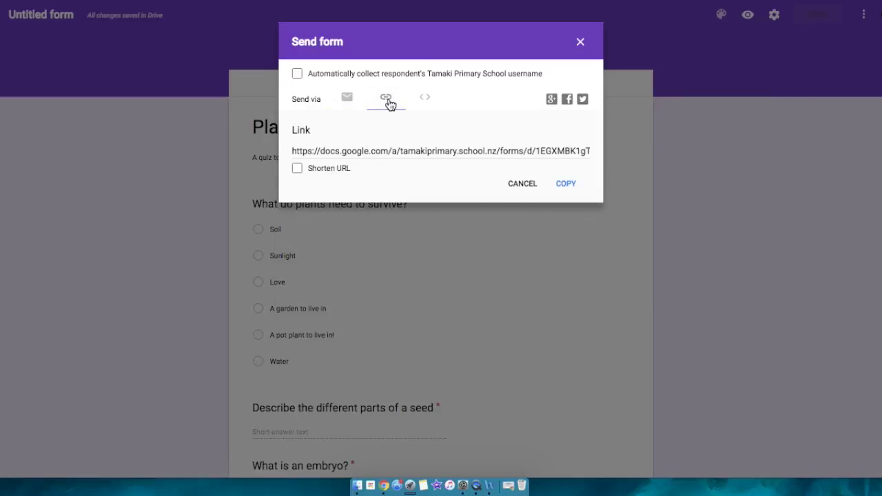
{"action": "left_click", "coordinate": [425, 101]}
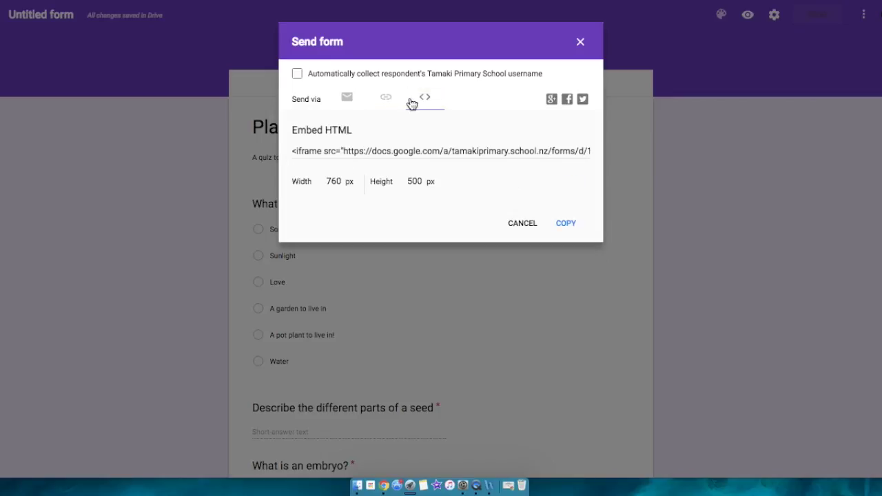
{"action": "left_click", "coordinate": [350, 99]}
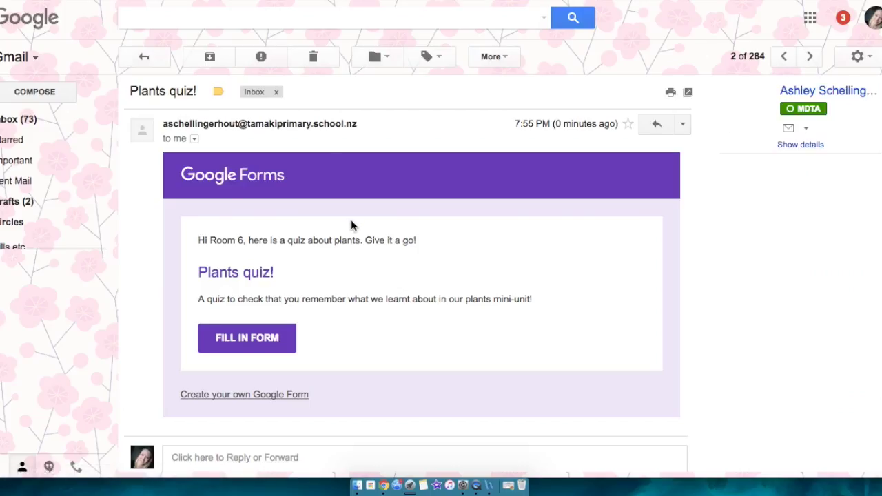
In Gmail, read the received "Plants quiz!" invitation and open the form from it
{"action": "scroll", "coordinate": [351, 220], "scroll_direction": "down", "scroll_amount": 1}
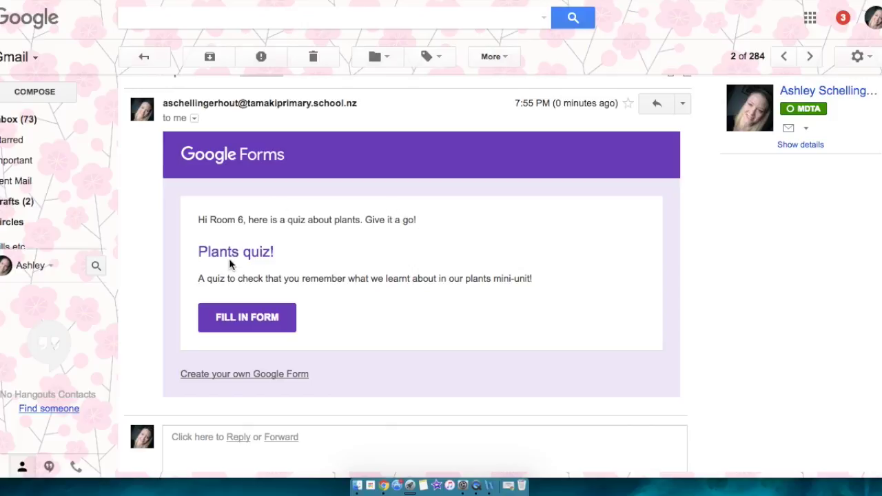
{"action": "scroll", "coordinate": [229, 258], "scroll_direction": "down", "scroll_amount": 2}
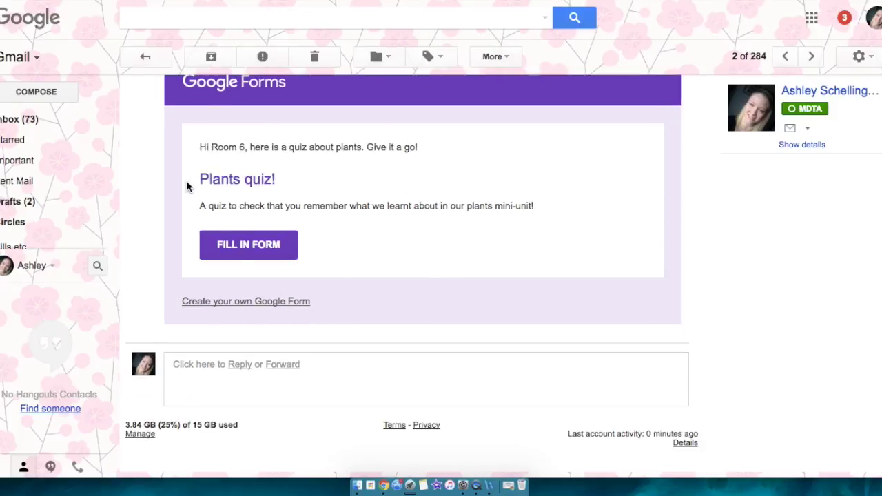
{"action": "scroll", "coordinate": [186, 187], "scroll_direction": "down", "scroll_amount": 1}
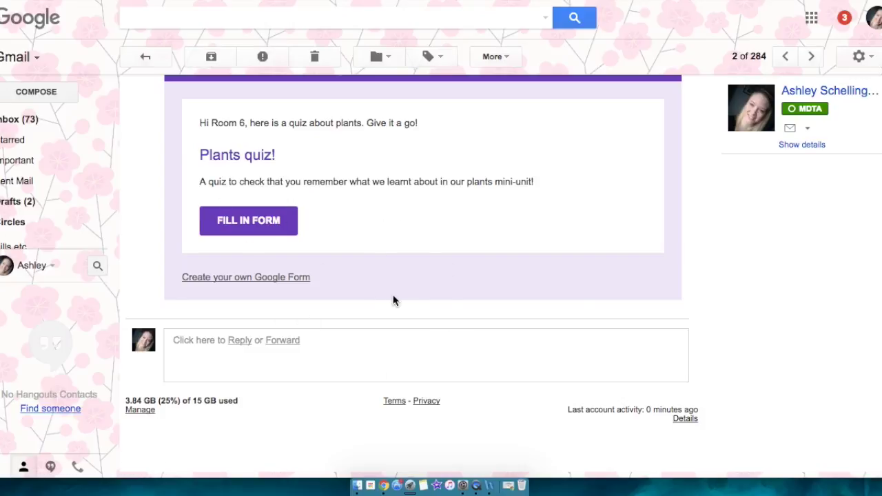
{"action": "left_click", "coordinate": [288, 222]}
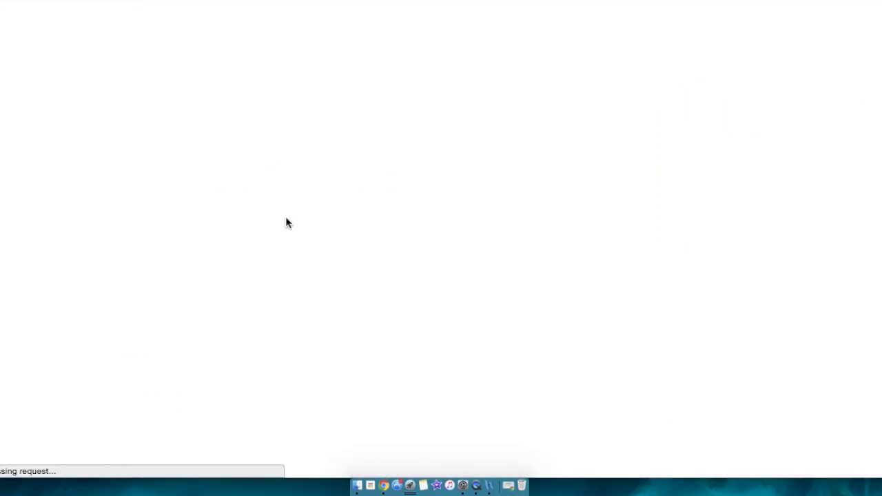
Answer "What do plants need to survive?" with Soil, Love and Water
{"action": "scroll", "coordinate": [289, 170], "scroll_direction": "down", "scroll_amount": 1}
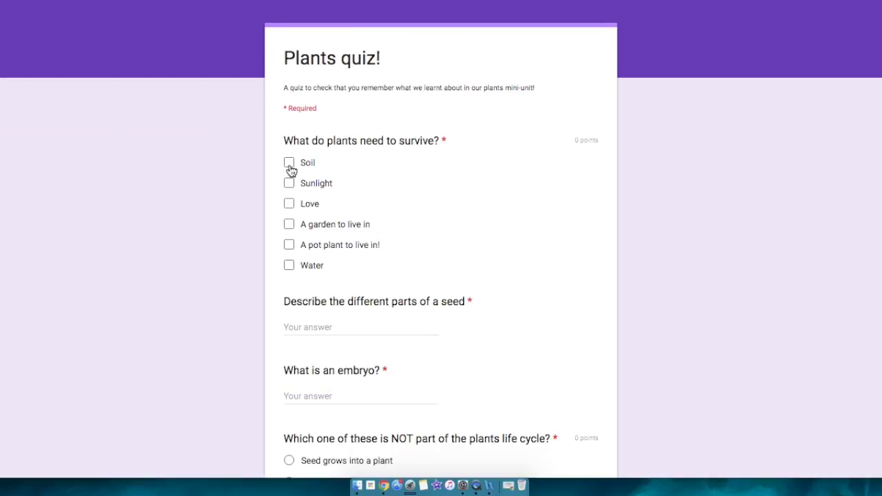
{"action": "left_click", "coordinate": [289, 169]}
{"action": "left_click", "coordinate": [289, 205]}
{"action": "left_click", "coordinate": [289, 266]}
{"action": "scroll", "coordinate": [240, 244], "scroll_direction": "down", "scroll_amount": 1}
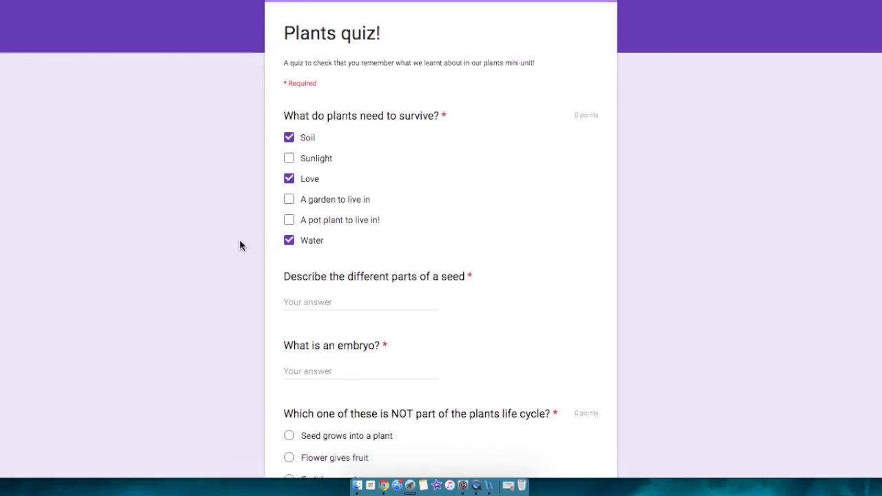
Answer "What is an embryo?" with "part of the seed that is where the new big plants grows from" and choose "Humans need to water the plant"
{"action": "scroll", "coordinate": [317, 282], "scroll_direction": "down", "scroll_amount": 2}
{"action": "left_click", "coordinate": [337, 269]}
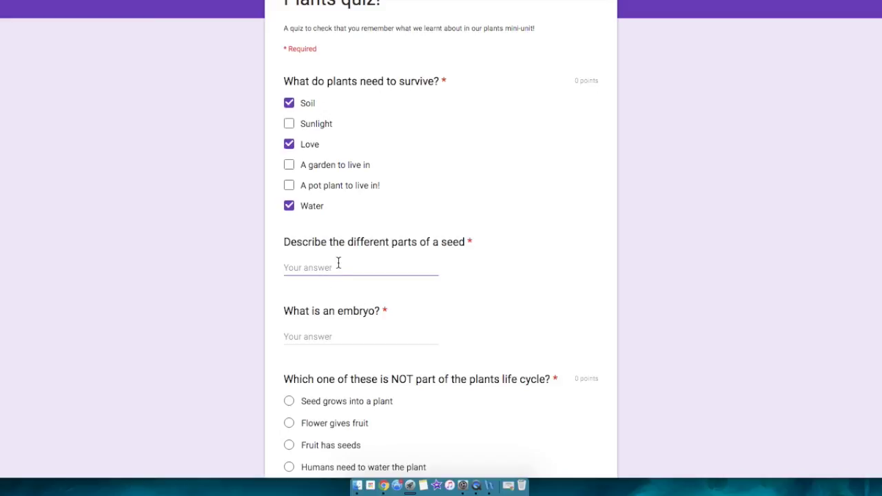
{"action": "scroll", "coordinate": [338, 265], "scroll_direction": "down", "scroll_amount": 1}
{"action": "left_click", "coordinate": [342, 335]}
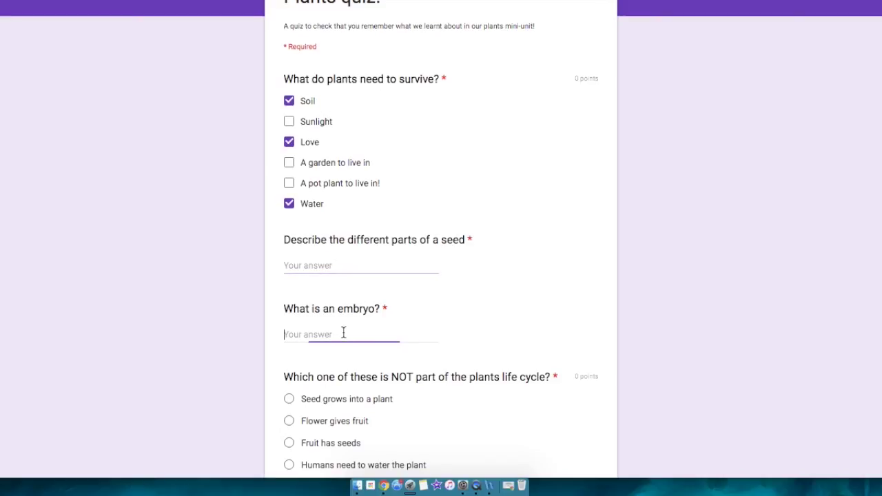
{"action": "type", "text": "part of the see"}
{"action": "type", "text": "d that is where the "}
{"action": "type", "text": "new big plants grows from"}
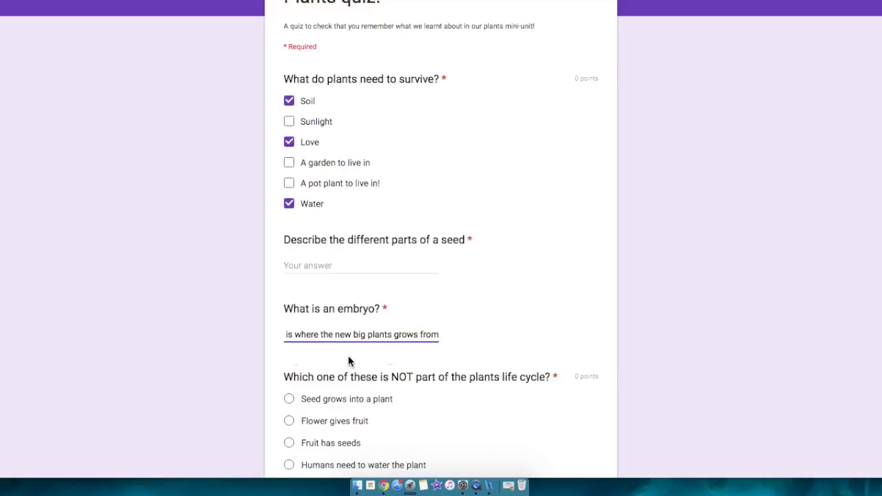
{"action": "left_click", "coordinate": [289, 465]}
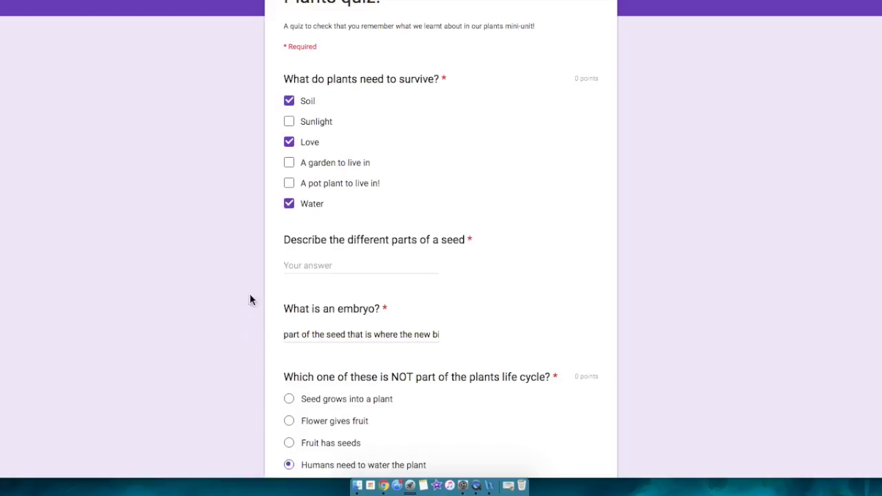
Answer the question about the parts of a seed with "there is a embryo, a cotyledon and a seed jacket."
{"action": "scroll", "coordinate": [250, 299], "scroll_direction": "down", "scroll_amount": 5}
{"action": "scroll", "coordinate": [250, 274], "scroll_direction": "up", "scroll_amount": 5}
{"action": "scroll", "coordinate": [250, 275], "scroll_direction": "up", "scroll_amount": 1}
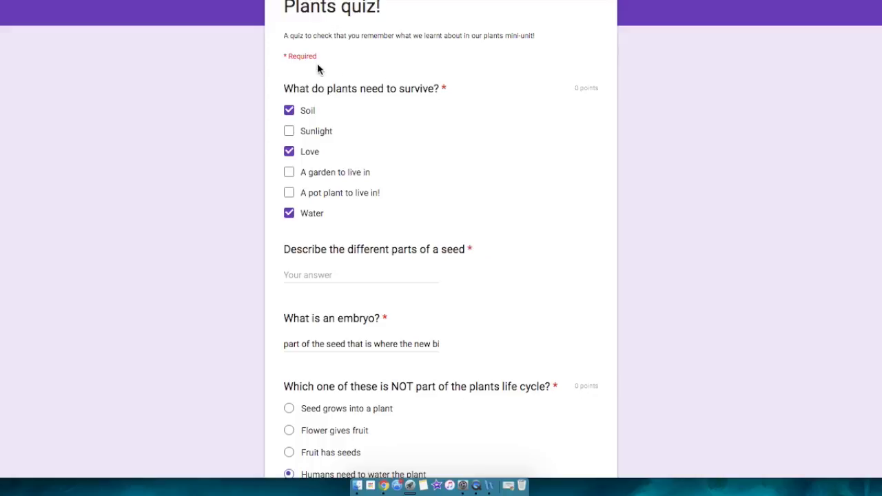
{"action": "scroll", "coordinate": [475, 262], "scroll_direction": "down", "scroll_amount": 5}
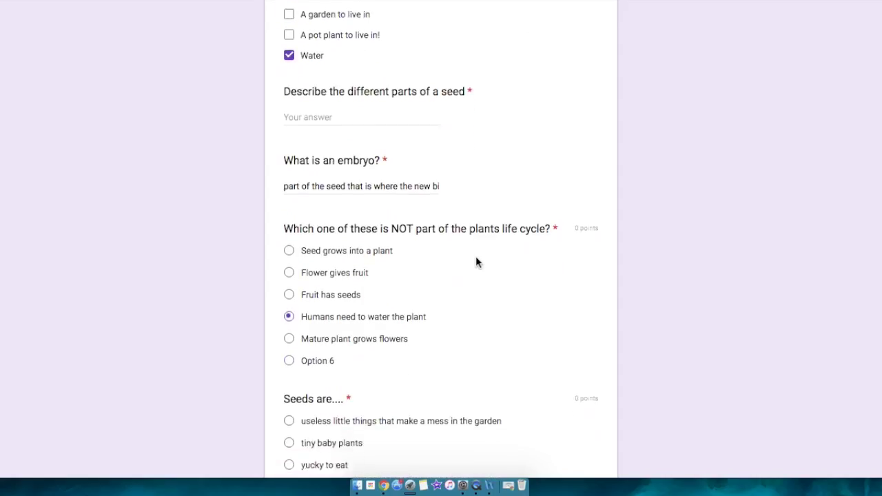
{"action": "scroll", "coordinate": [476, 262], "scroll_direction": "up", "scroll_amount": 5}
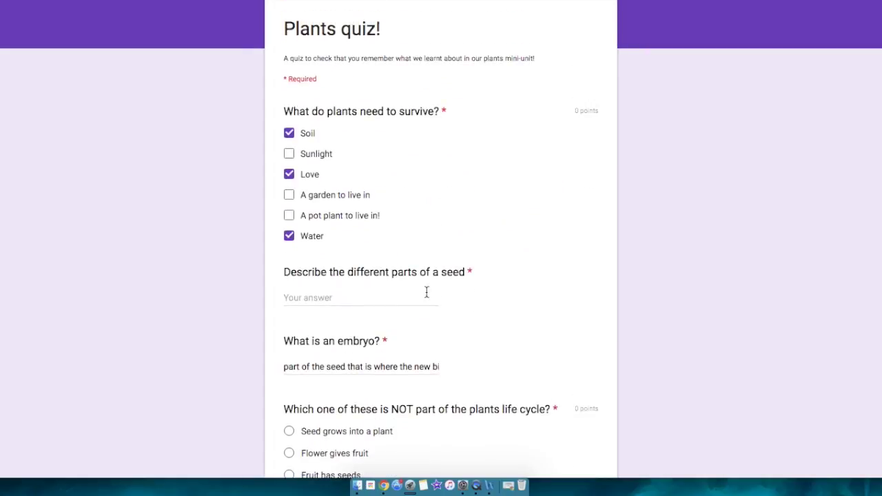
{"action": "left_click", "coordinate": [407, 299]}
{"action": "type", "text": "there is a embryo, a c"}
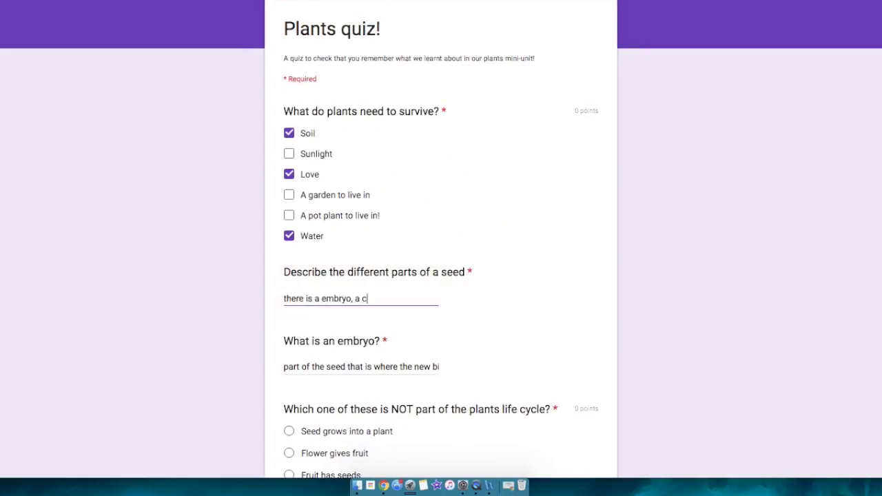
{"action": "type", "text": "otyledon and a seed jacket."}
Answer "Seeds are...." with "tiny baby plants" and submit the quiz
{"action": "scroll", "coordinate": [492, 305], "scroll_direction": "down", "scroll_amount": 5}
{"action": "left_click", "coordinate": [326, 286]}
{"action": "left_click", "coordinate": [309, 364]}
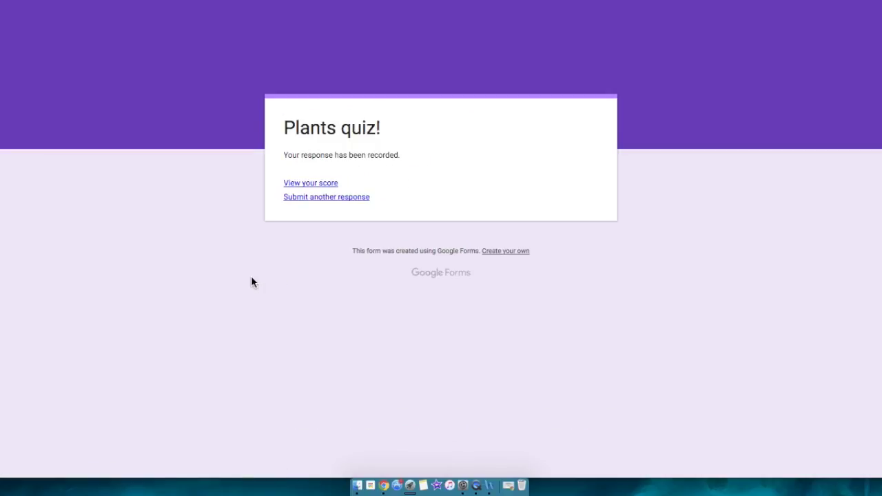
View the score of the submitted quiz and examine the marked answers, the correct answers and the feedback
{"action": "left_click", "coordinate": [333, 187]}
{"action": "scroll", "coordinate": [219, 235], "scroll_direction": "down", "scroll_amount": 3}
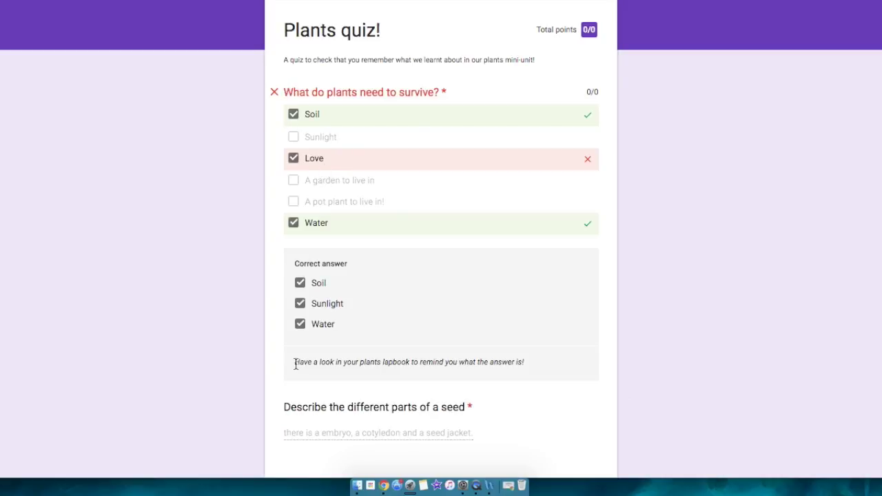
{"action": "left_click_drag", "start_coordinate": [295, 363], "coordinate": [421, 368]}
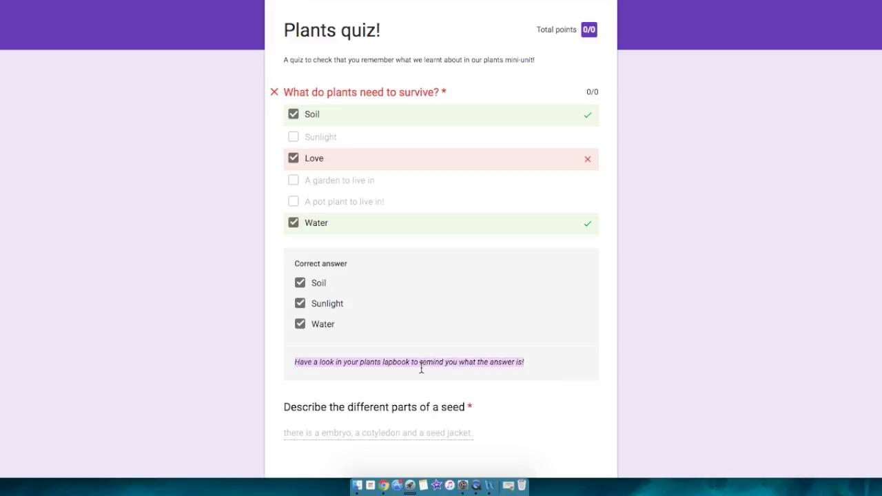
{"action": "left_click", "coordinate": [542, 364]}
{"action": "scroll", "coordinate": [549, 346], "scroll_direction": "down", "scroll_amount": 1}
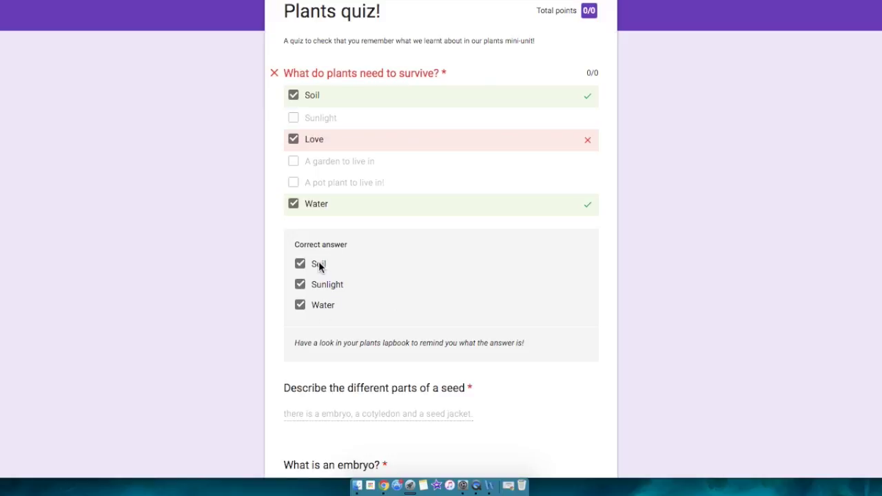
{"action": "scroll", "coordinate": [275, 266], "scroll_direction": "down", "scroll_amount": 2}
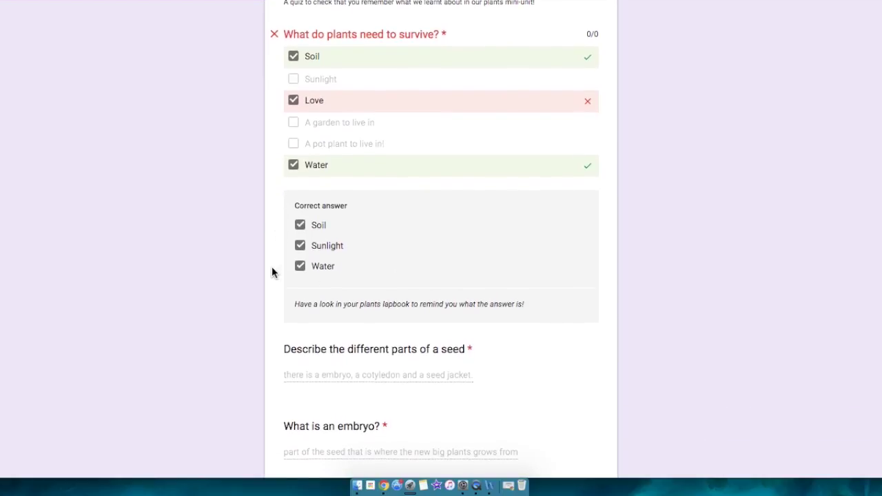
{"action": "scroll", "coordinate": [272, 270], "scroll_direction": "down", "scroll_amount": 4}
{"action": "scroll", "coordinate": [271, 272], "scroll_direction": "down", "scroll_amount": 4}
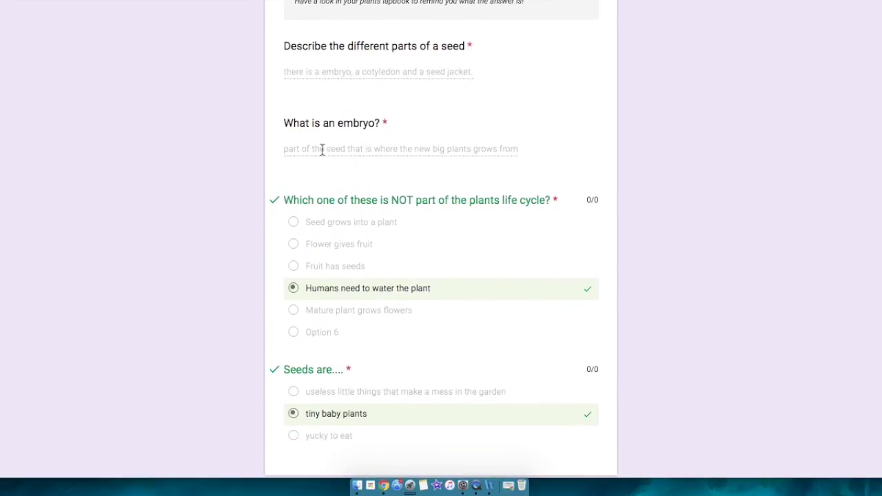
{"action": "scroll", "coordinate": [270, 175], "scroll_direction": "down", "scroll_amount": 2}
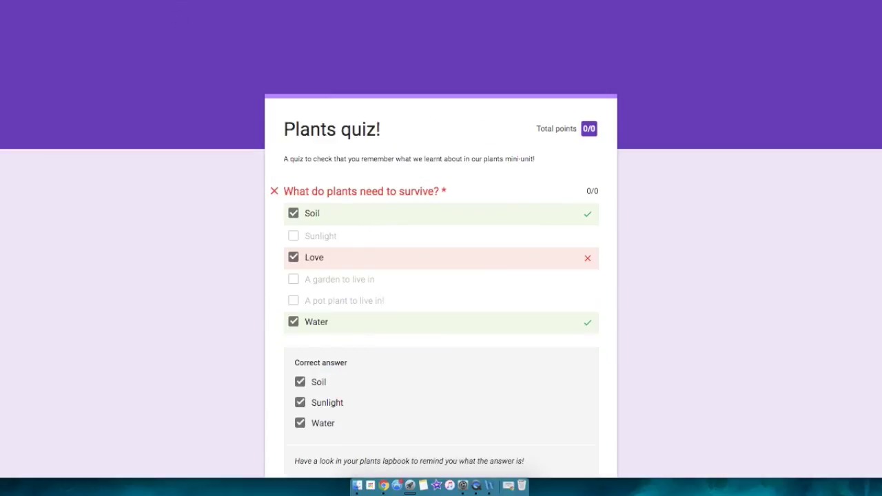
Return to the form editor and view the summary of the quiz responses
{"action": "key", "text": "super+m"}
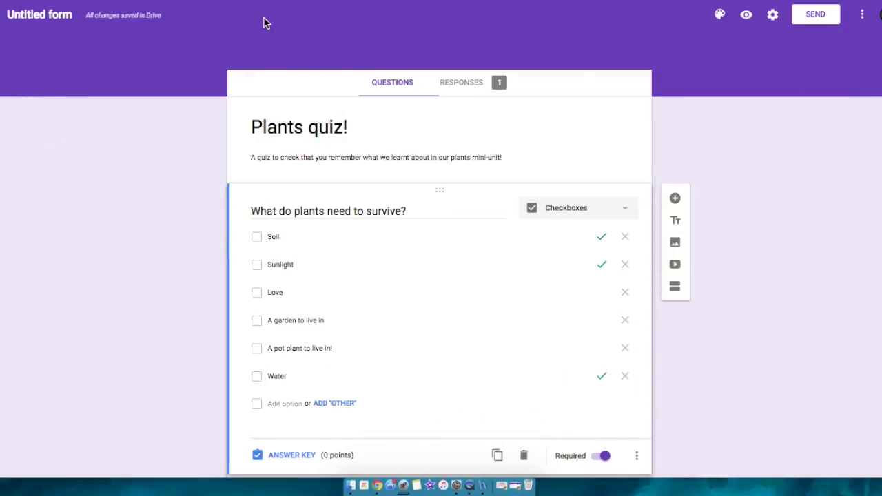
{"action": "left_click", "coordinate": [455, 82]}
{"action": "left_click", "coordinate": [390, 84]}
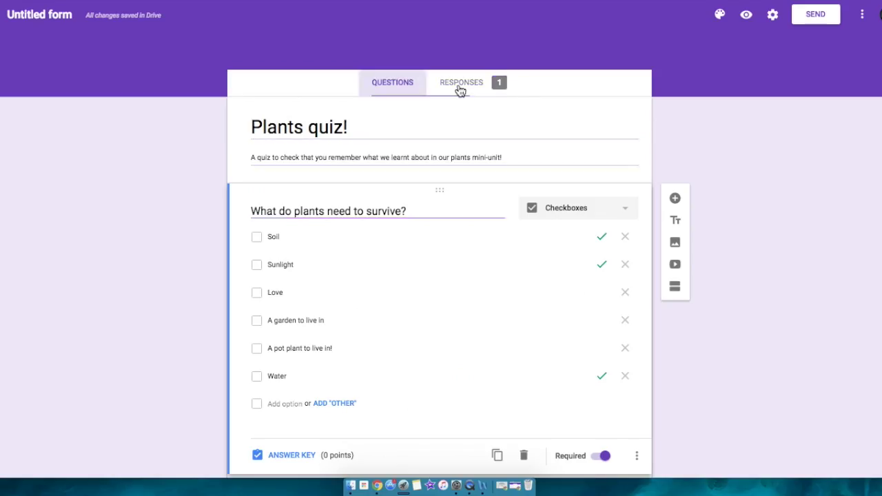
{"action": "left_click", "coordinate": [460, 86]}
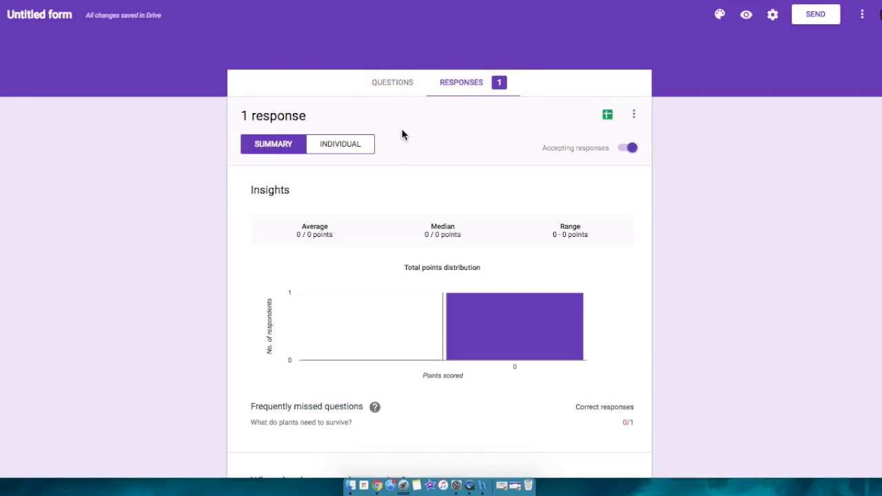
Create a new spreadsheet named "plants quiz (Responses)" as the destination for the form's responses
{"action": "left_click", "coordinate": [610, 117]}
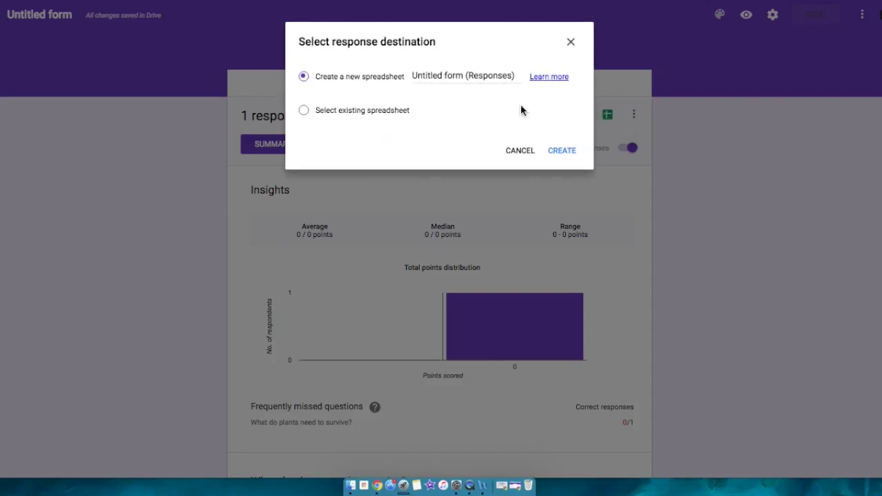
{"action": "left_click_drag", "start_coordinate": [462, 77], "coordinate": [412, 77]}
{"action": "type", "text": "plants"}
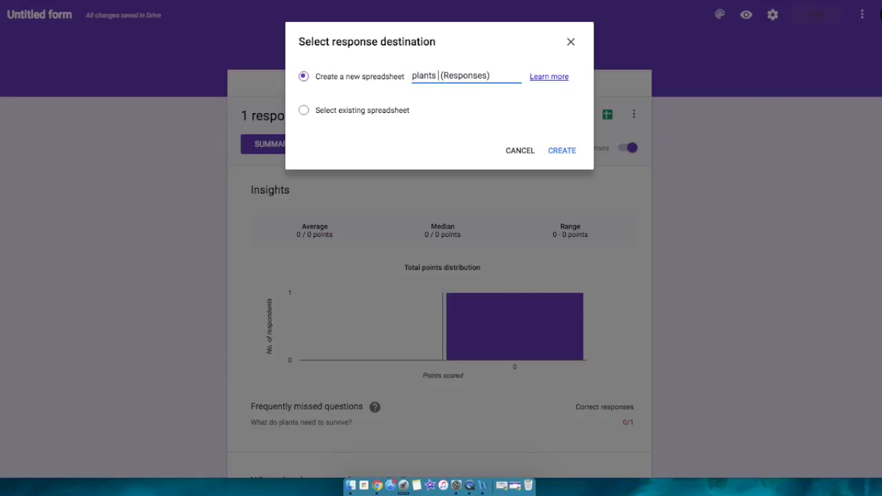
{"action": "type", "text": " quiz"}
{"action": "left_click", "coordinate": [556, 156]}
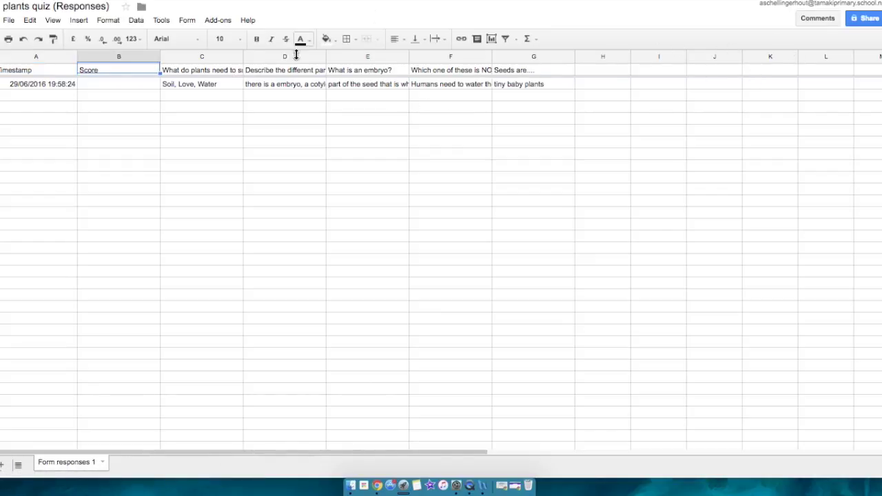
Examine the timestamp column and the column for "What do plants need to survive?" in the response spreadsheet
{"action": "left_click_drag", "start_coordinate": [45, 85], "coordinate": [39, 366]}
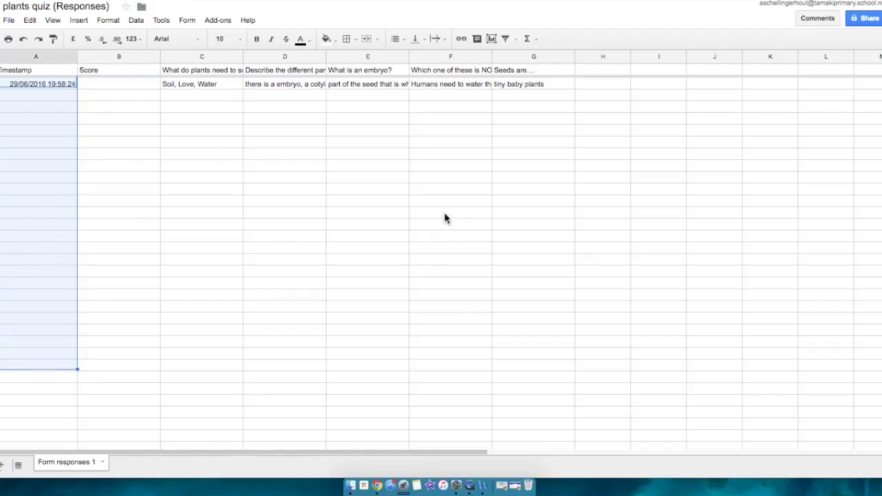
{"action": "left_click", "coordinate": [356, 201]}
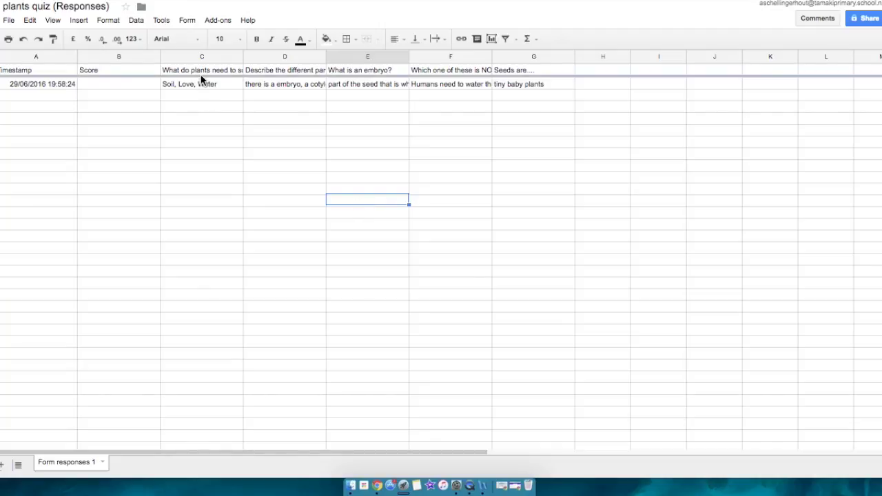
{"action": "left_click", "coordinate": [214, 57]}
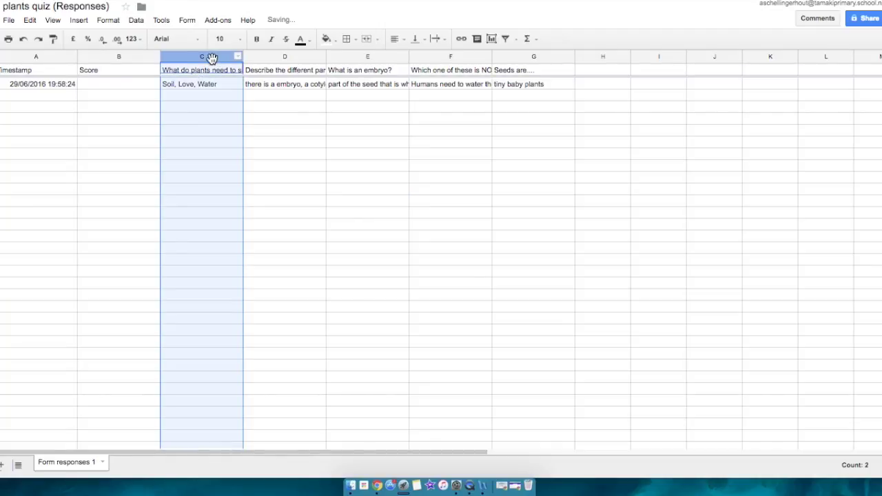
{"action": "left_click", "coordinate": [188, 326]}
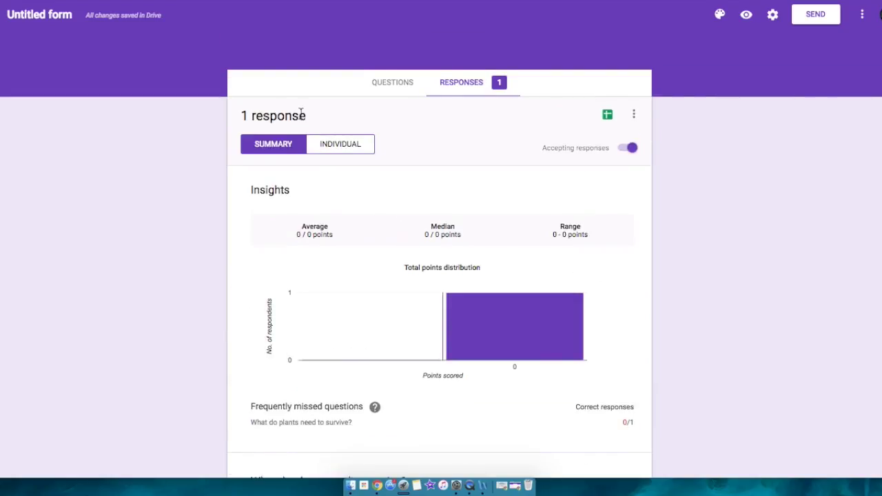
Examine the answers to each question in the form's response summary and compare them with the question columns of the response spreadsheet
{"action": "scroll", "coordinate": [410, 150], "scroll_direction": "down", "scroll_amount": 10}
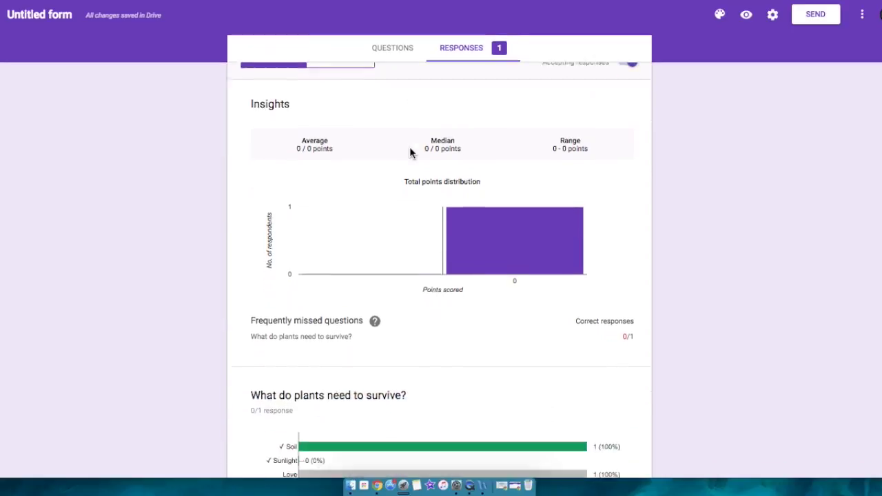
{"action": "scroll", "coordinate": [409, 151], "scroll_direction": "down", "scroll_amount": 2}
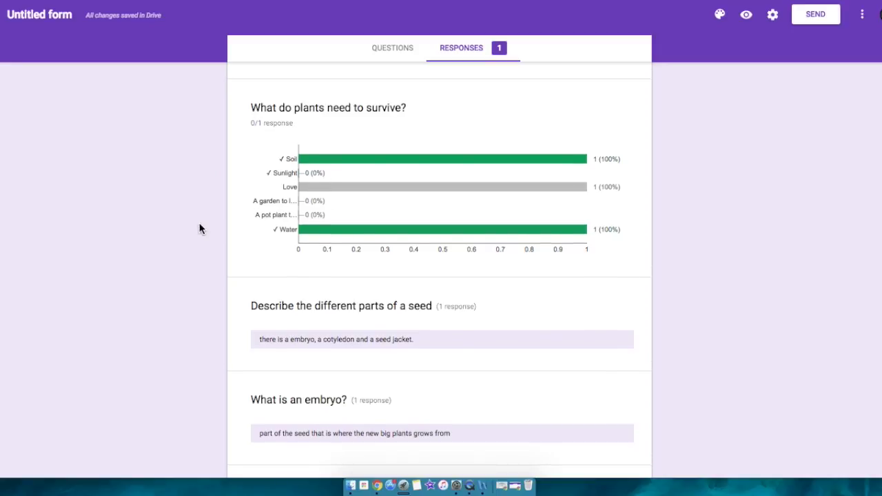
{"action": "scroll", "coordinate": [199, 228], "scroll_direction": "down", "scroll_amount": 6}
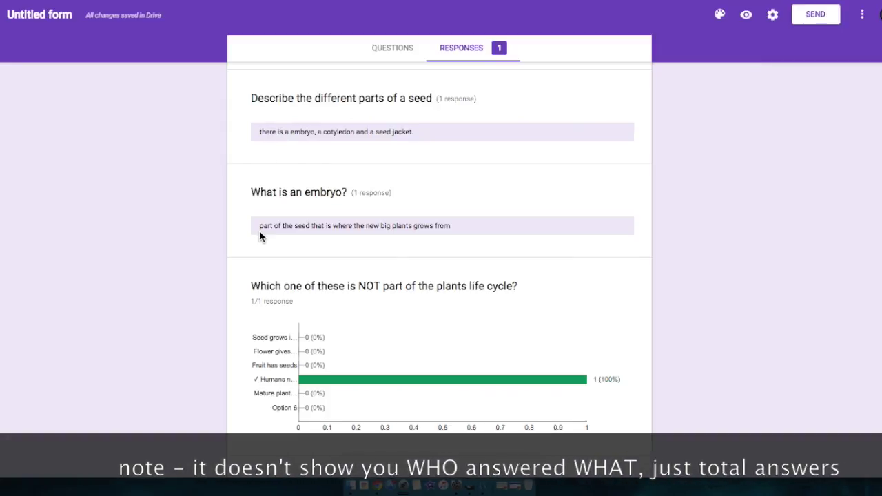
{"action": "scroll", "coordinate": [193, 223], "scroll_direction": "down", "scroll_amount": 1}
{"action": "scroll", "coordinate": [193, 223], "scroll_direction": "down", "scroll_amount": 2}
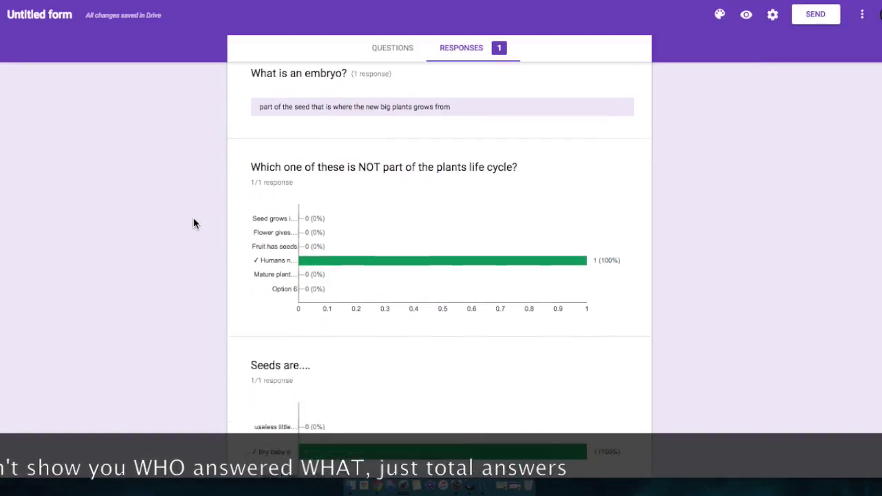
{"action": "scroll", "coordinate": [194, 223], "scroll_direction": "down", "scroll_amount": 1}
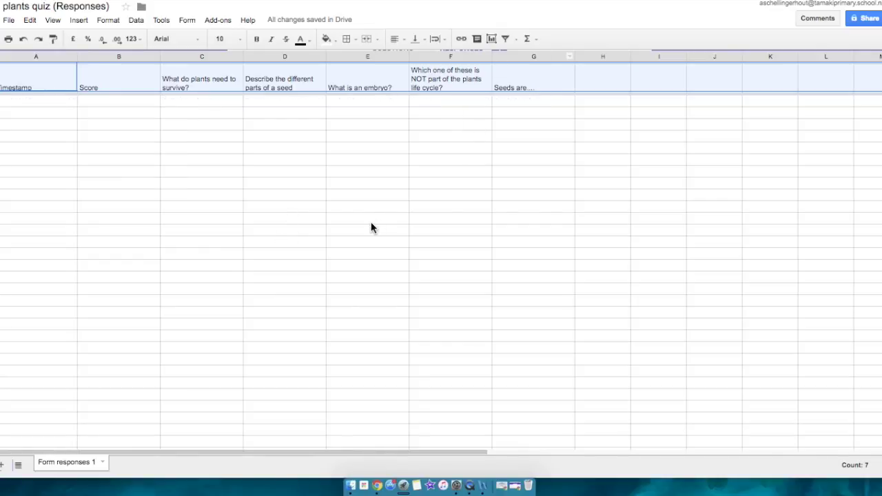
{"action": "scroll", "coordinate": [371, 223], "scroll_direction": "right", "scroll_amount": 2}
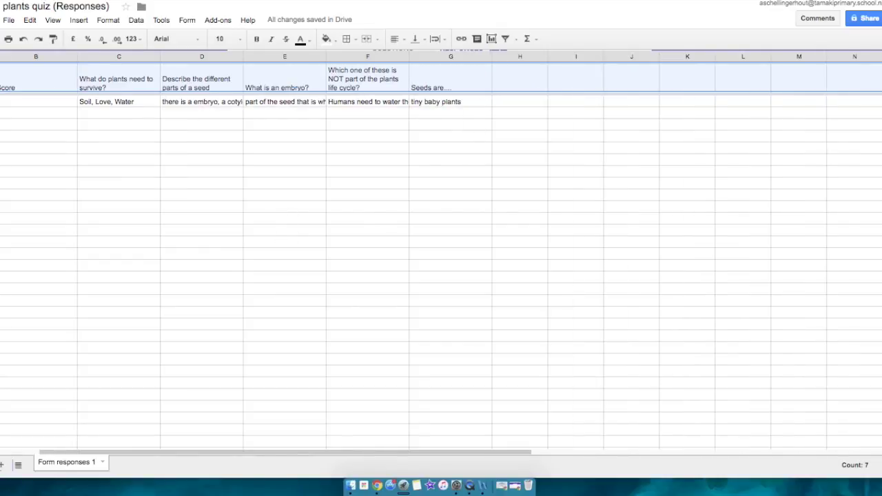
{"action": "left_click", "coordinate": [261, 172]}
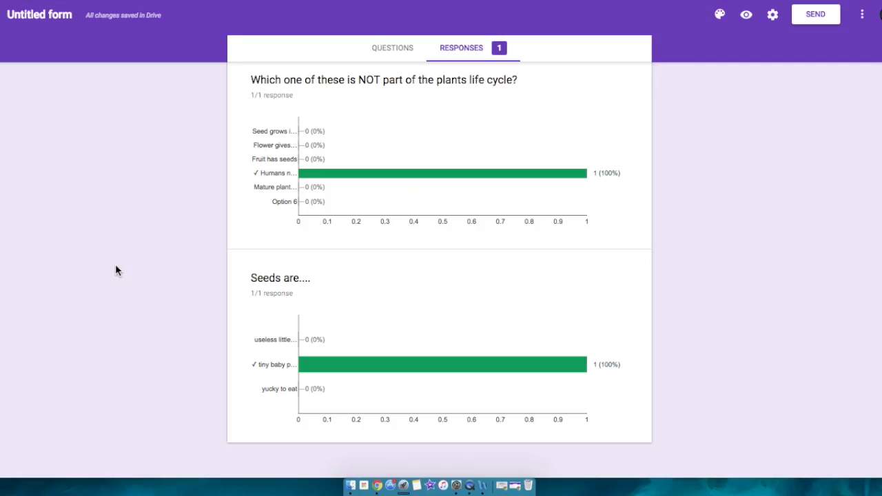
Turn on email notifications for new responses to the form
{"action": "scroll", "coordinate": [115, 268], "scroll_direction": "up", "scroll_amount": 10}
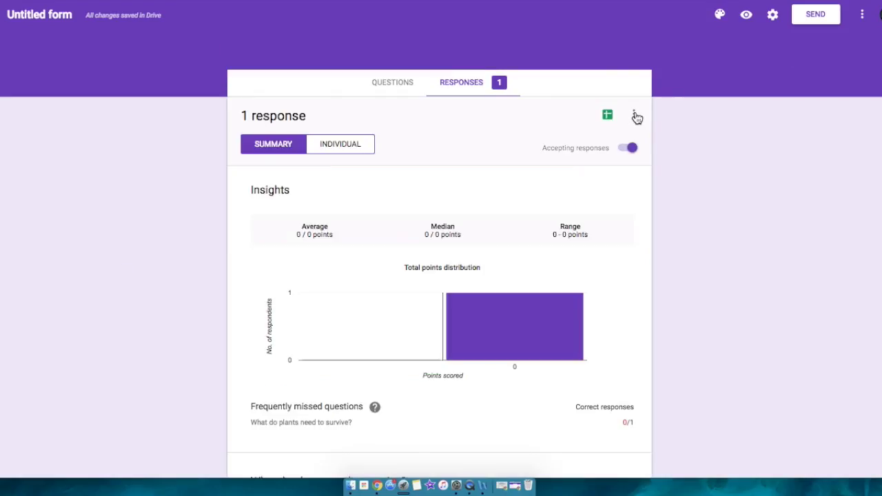
{"action": "left_click", "coordinate": [634, 115]}
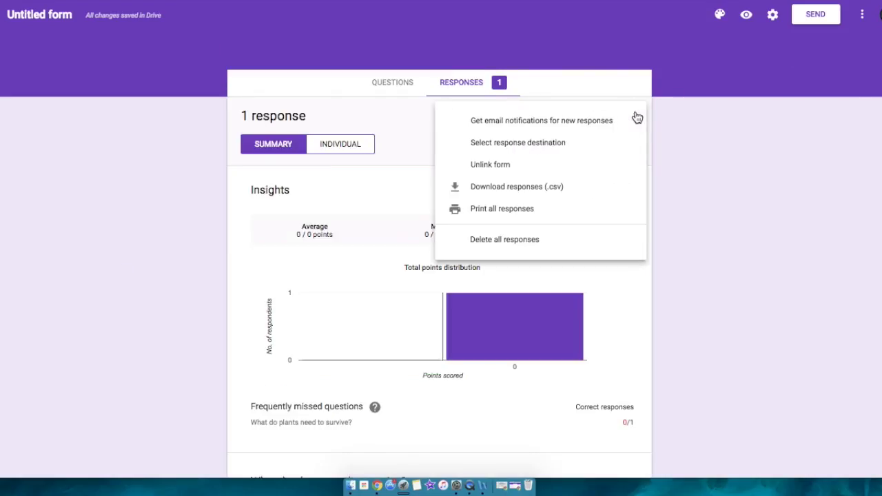
{"action": "left_click", "coordinate": [710, 130]}
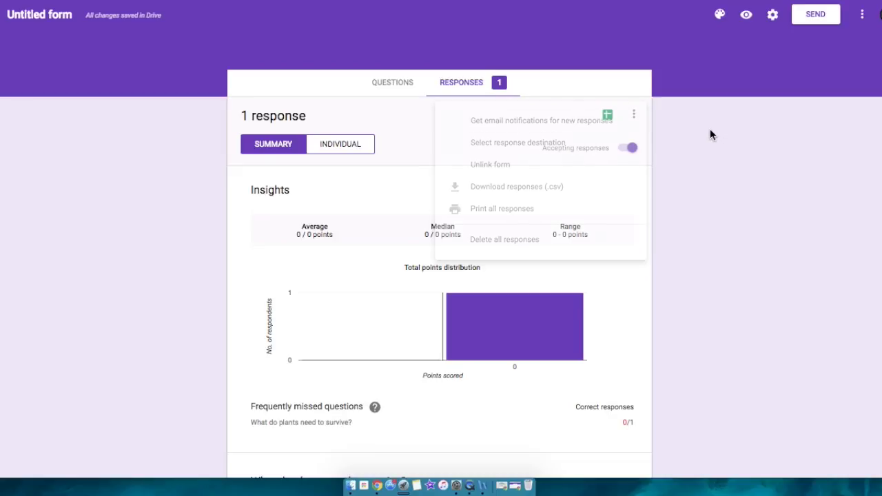
{"action": "left_click", "coordinate": [634, 115]}
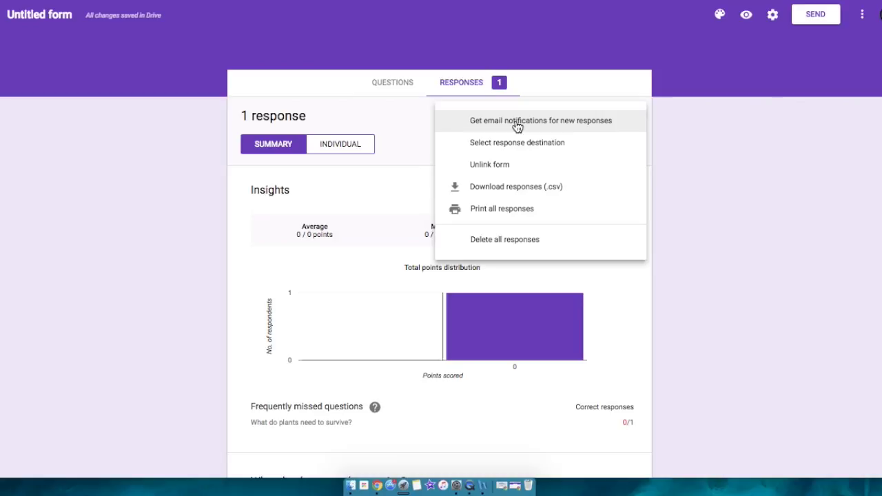
{"action": "left_click", "coordinate": [618, 129]}
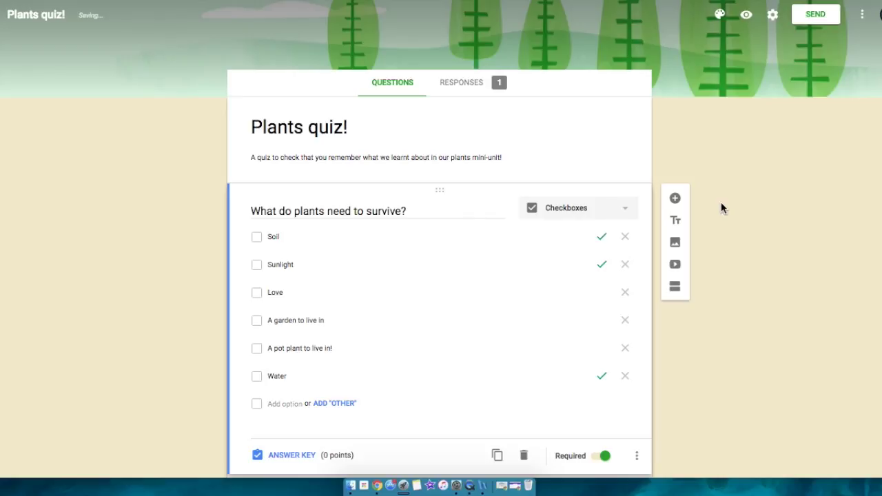
Look through the questions of the "Plants quiz!" form in the editor
{"action": "scroll", "coordinate": [721, 202], "scroll_direction": "down", "scroll_amount": 3}
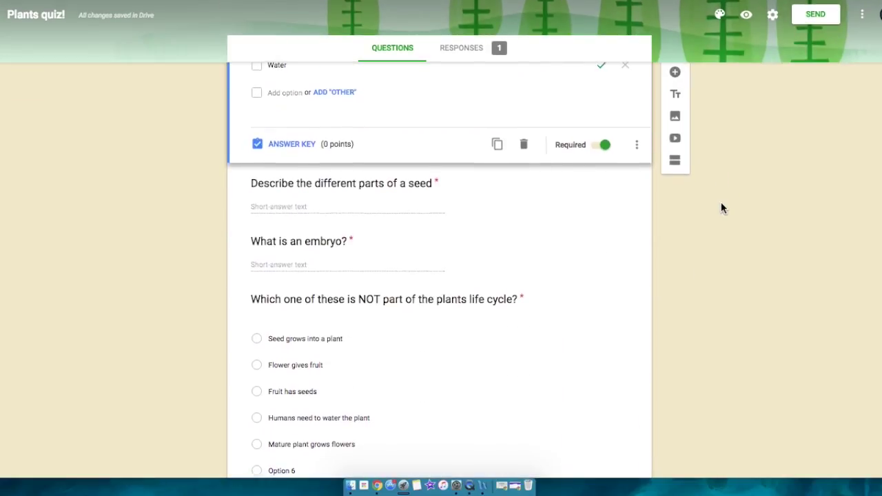